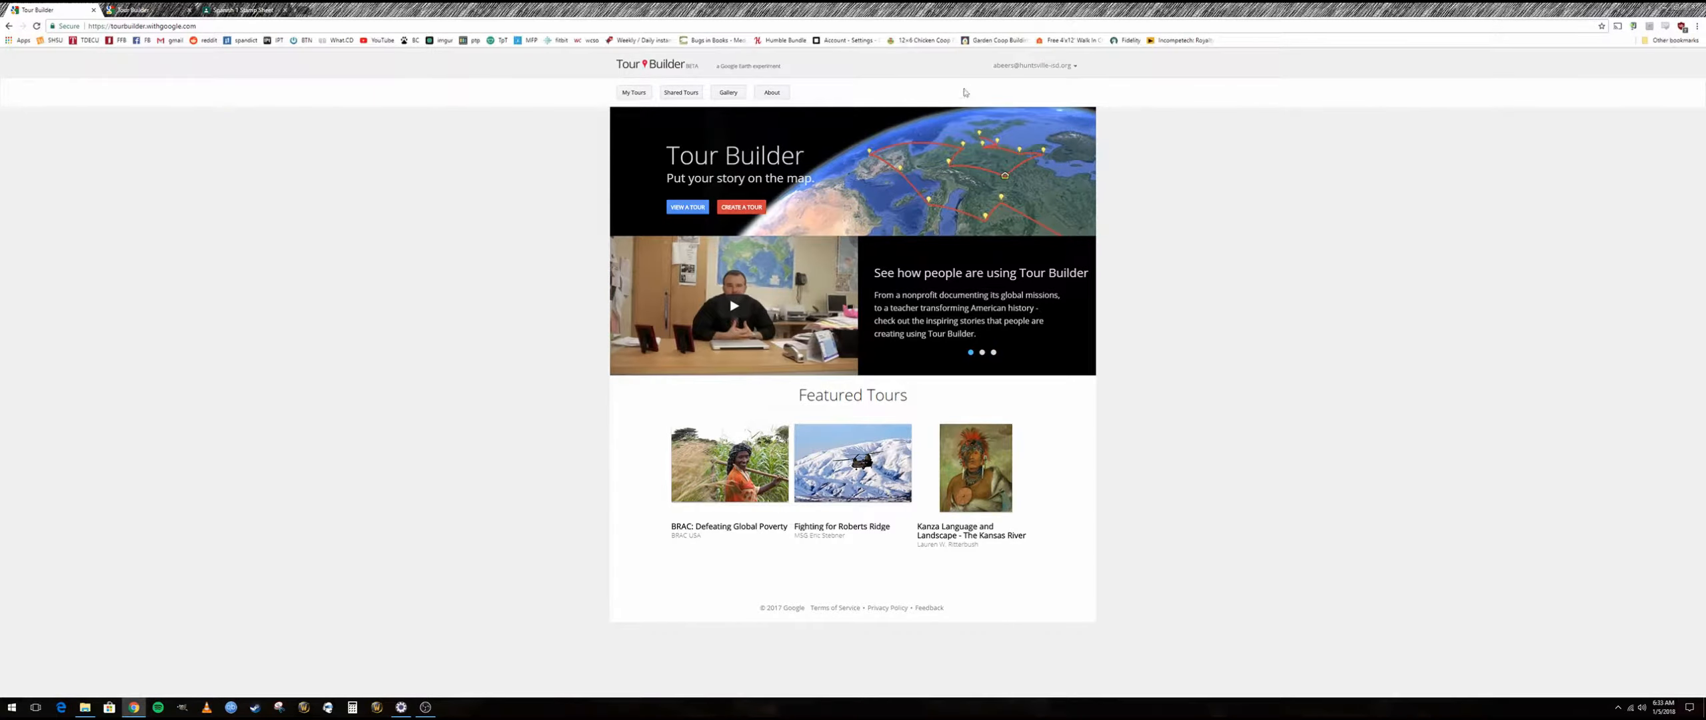
# - Create a new tour named "My Tour through the EEUU" and enter the author's name
pyautogui.click(723, 207)
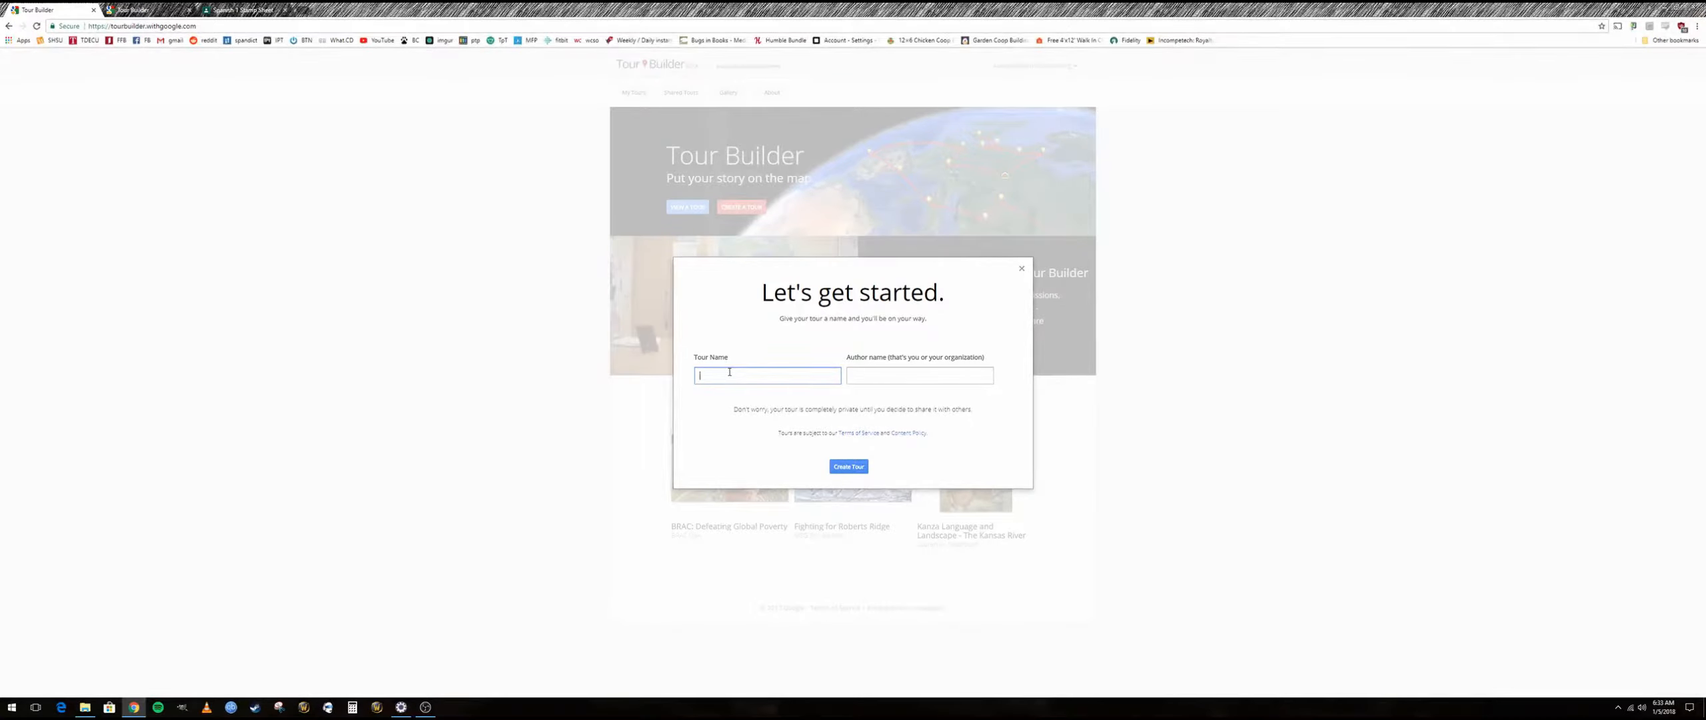
pyautogui.write('My Tour')
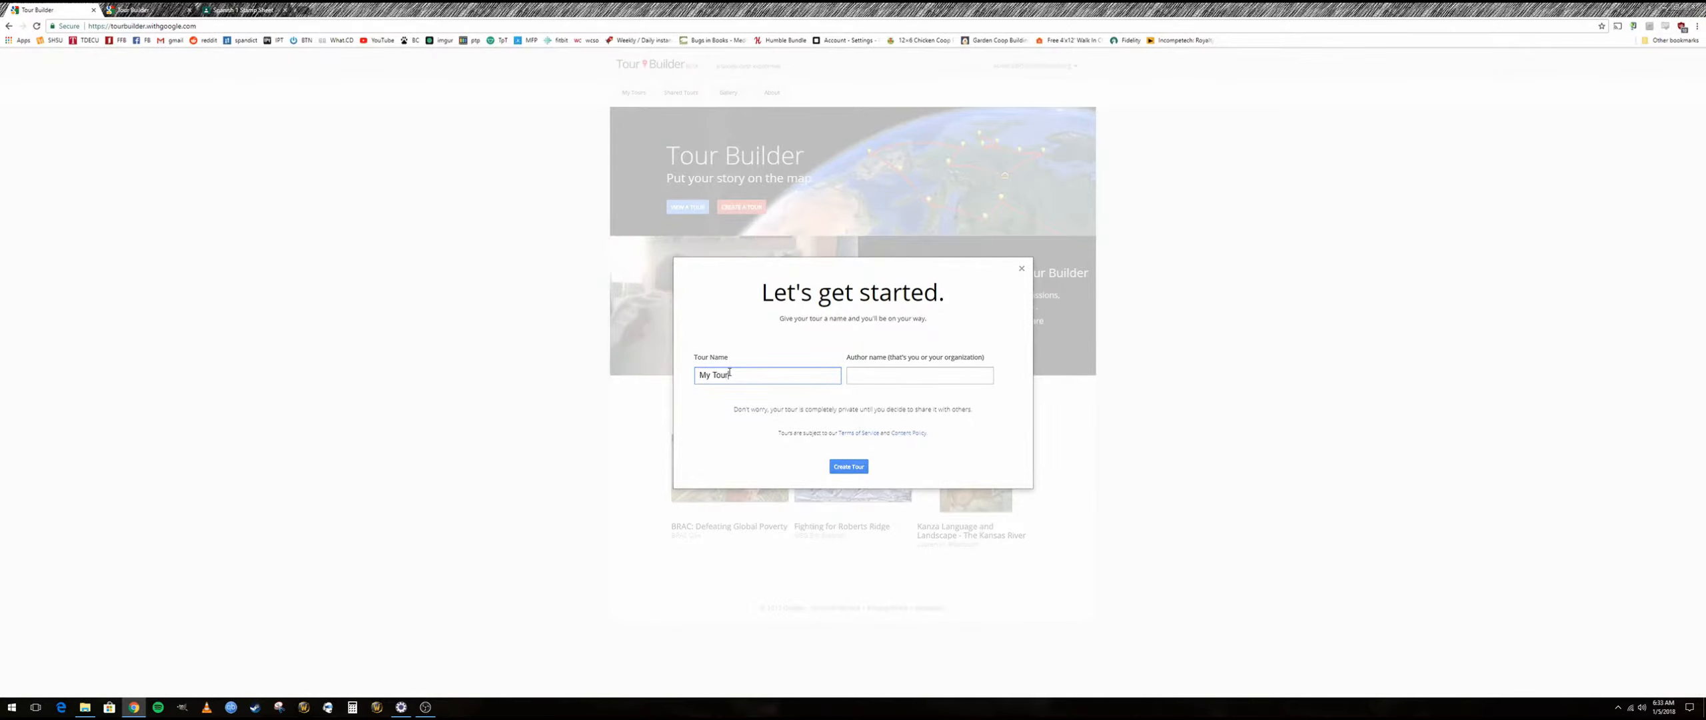
pyautogui.write(' through th')
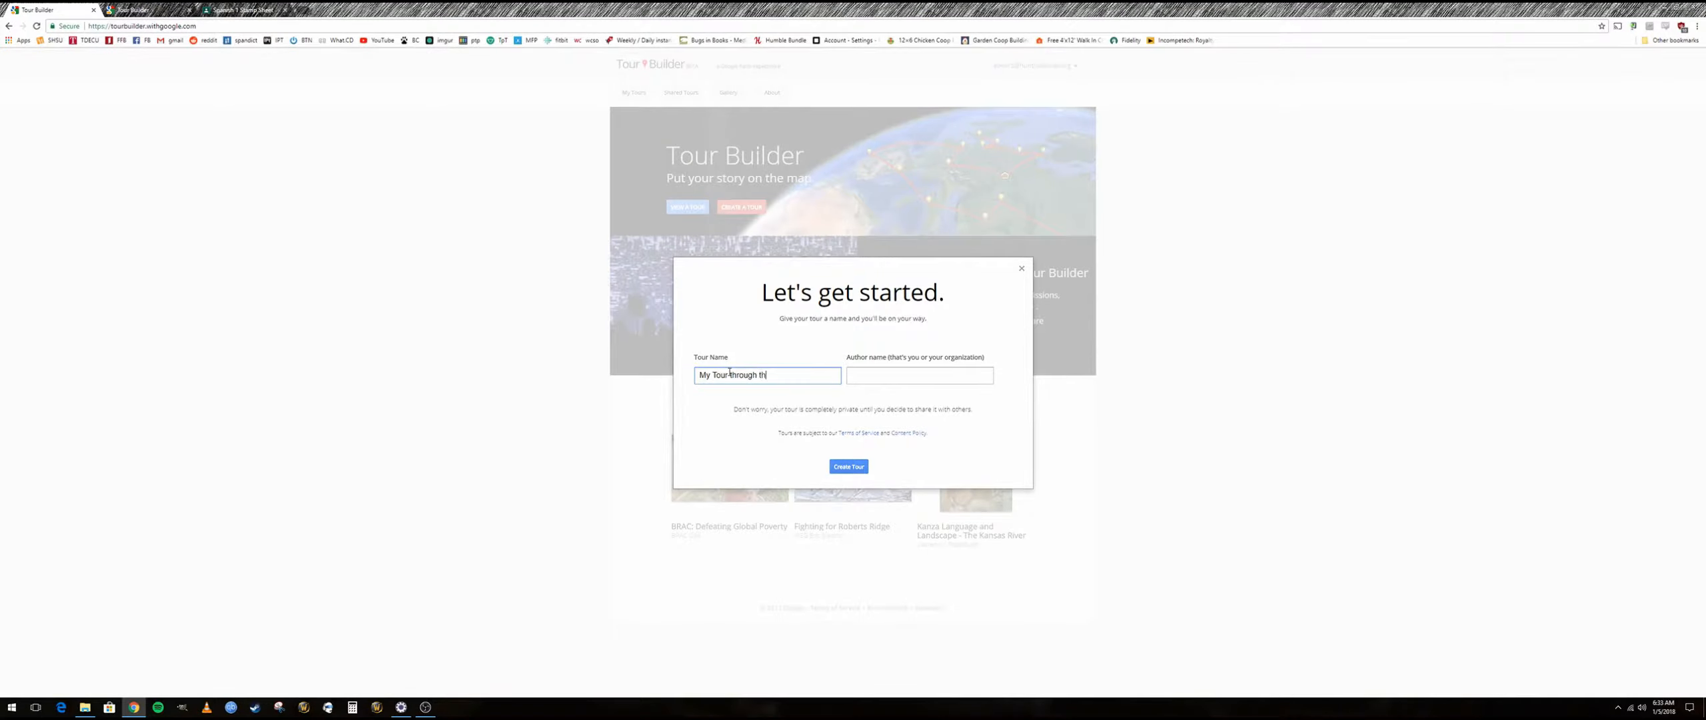
pyautogui.write('e EEUU')
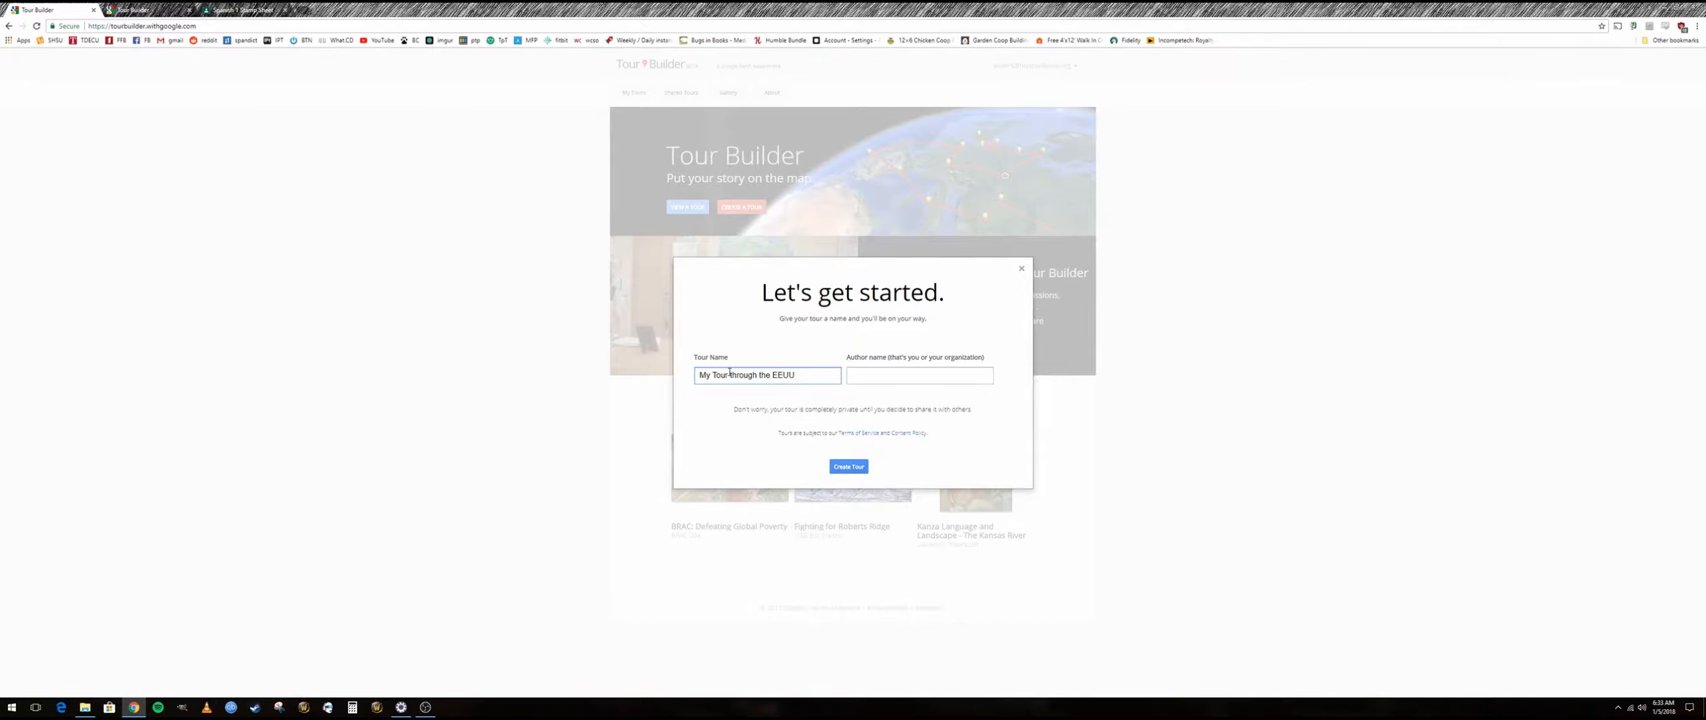
pyautogui.press('Tab')
pyautogui.write('Sra. Be')
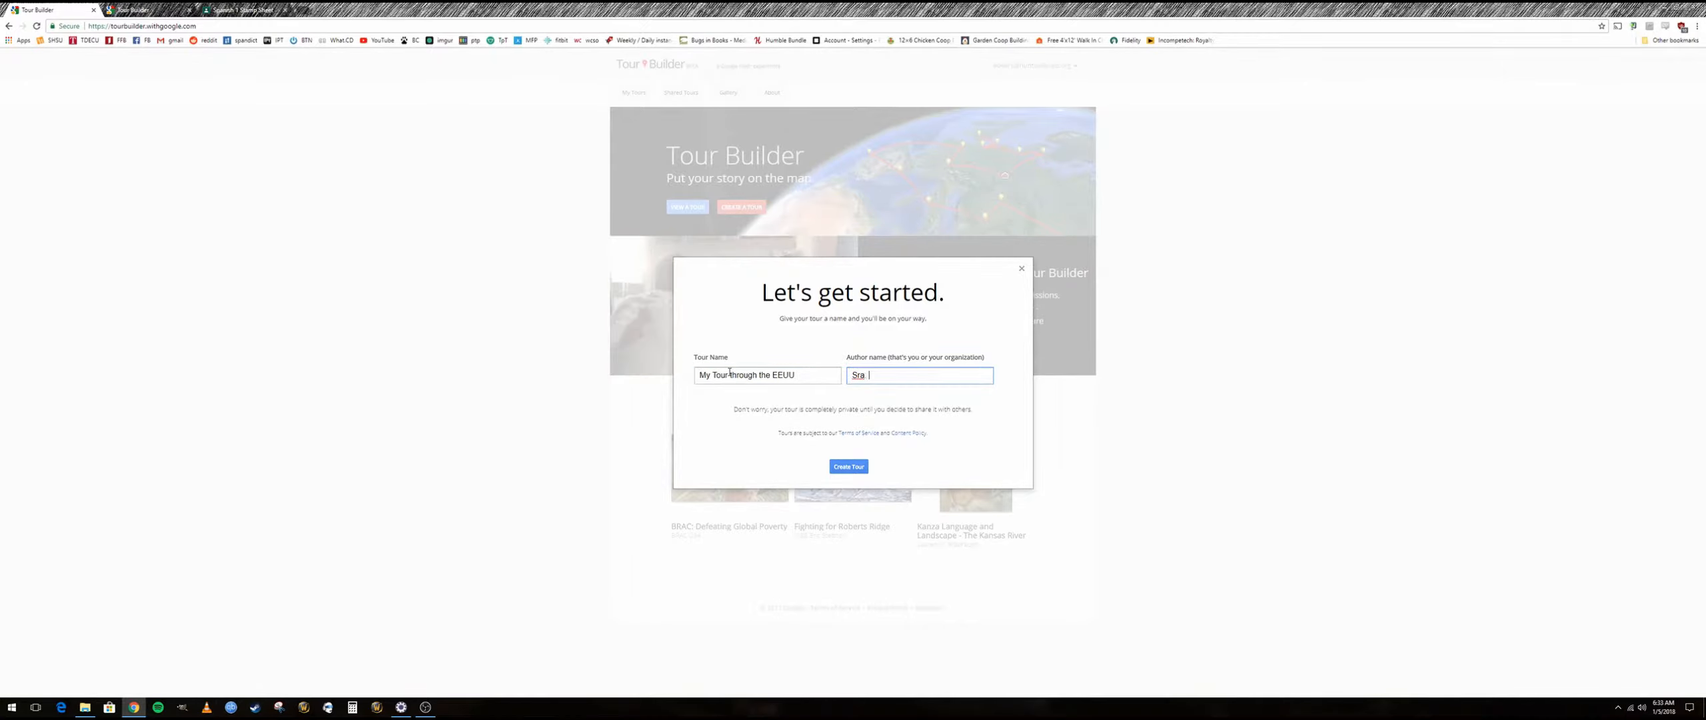
pyautogui.click(912, 394)
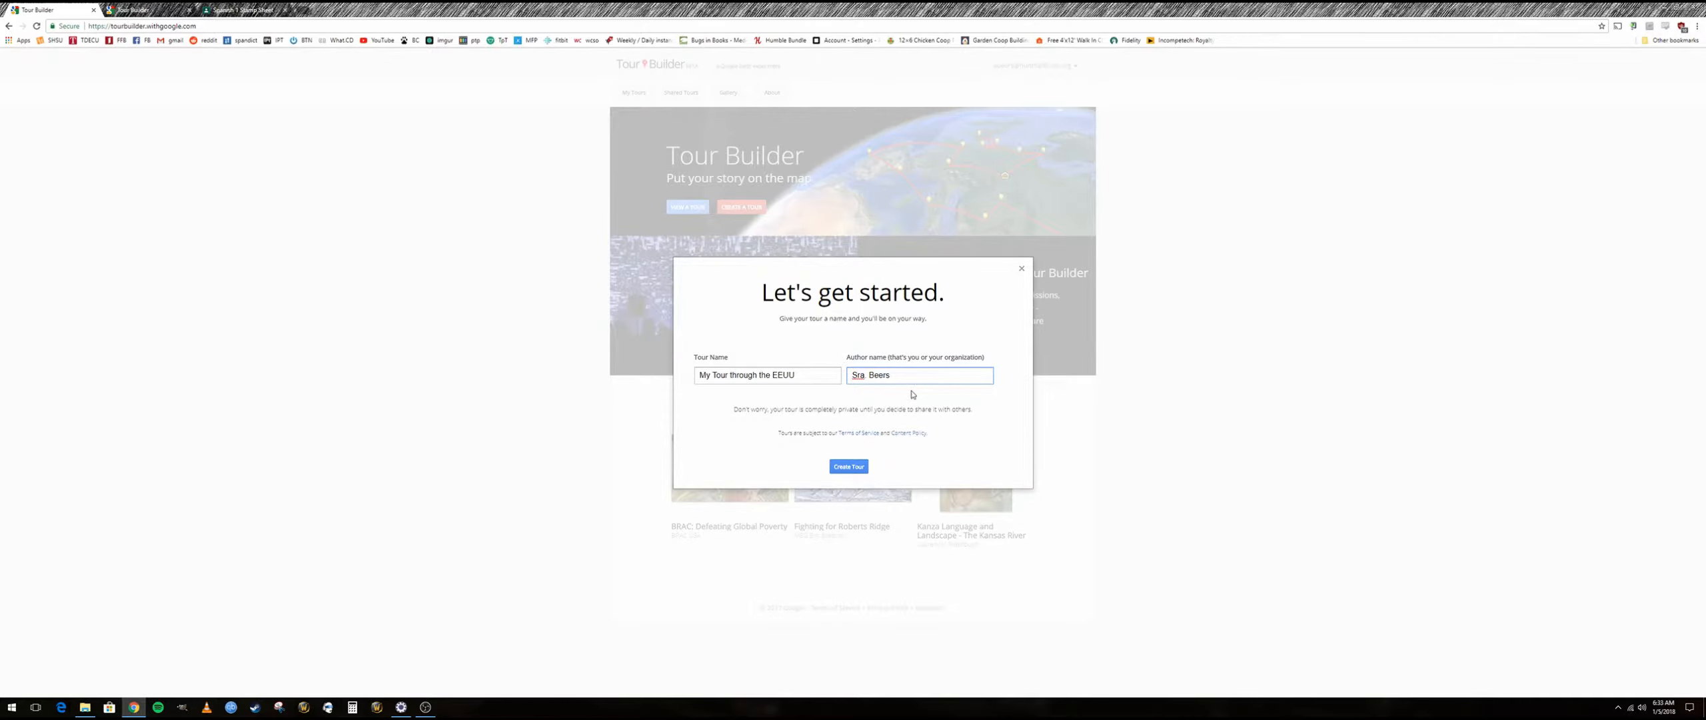
pyautogui.click(849, 468)
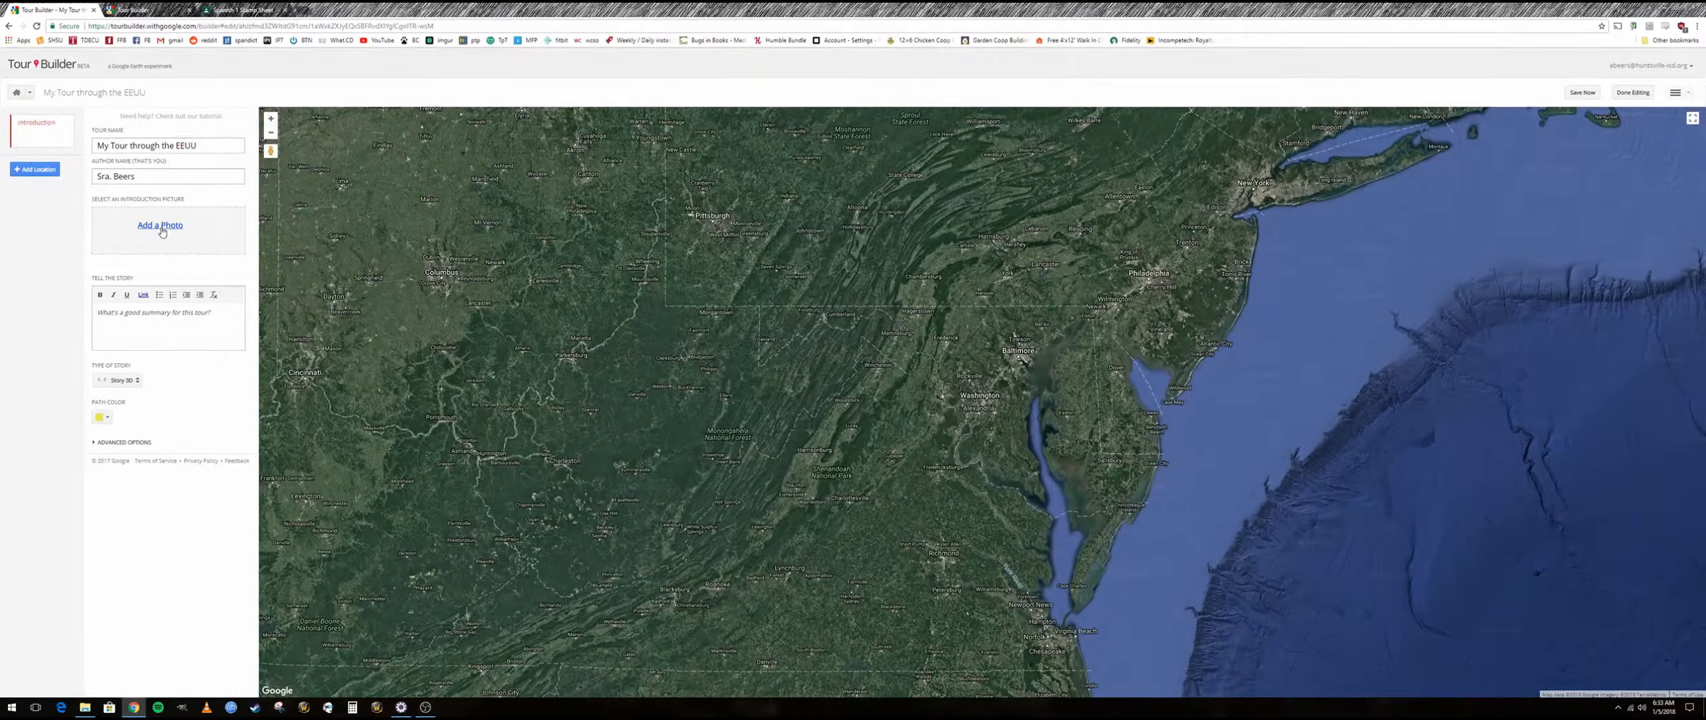
# - Add the photo from the Profile photos album as the tour's introduction picture
pyautogui.click(162, 230)
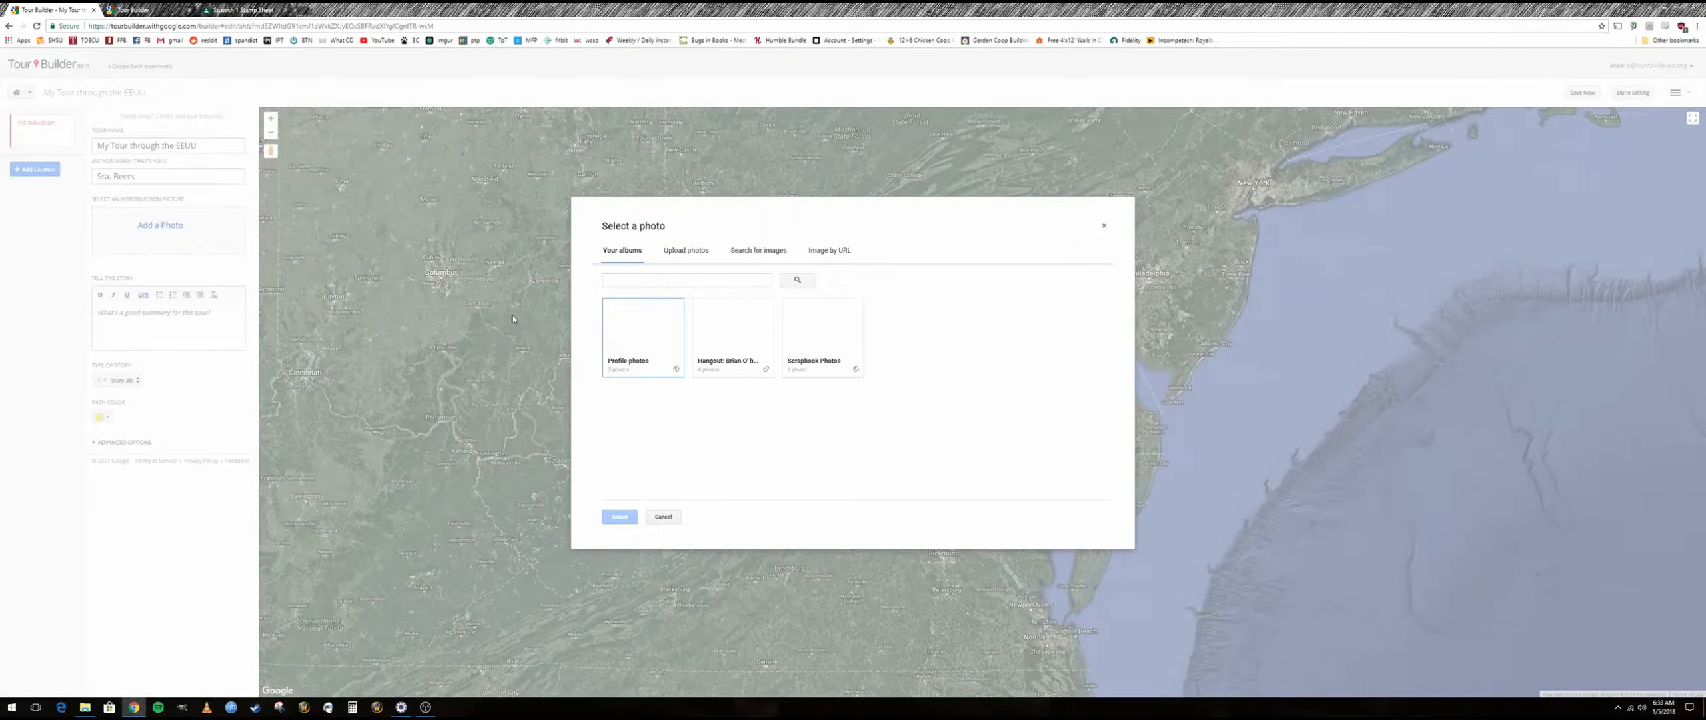
pyautogui.click(633, 333)
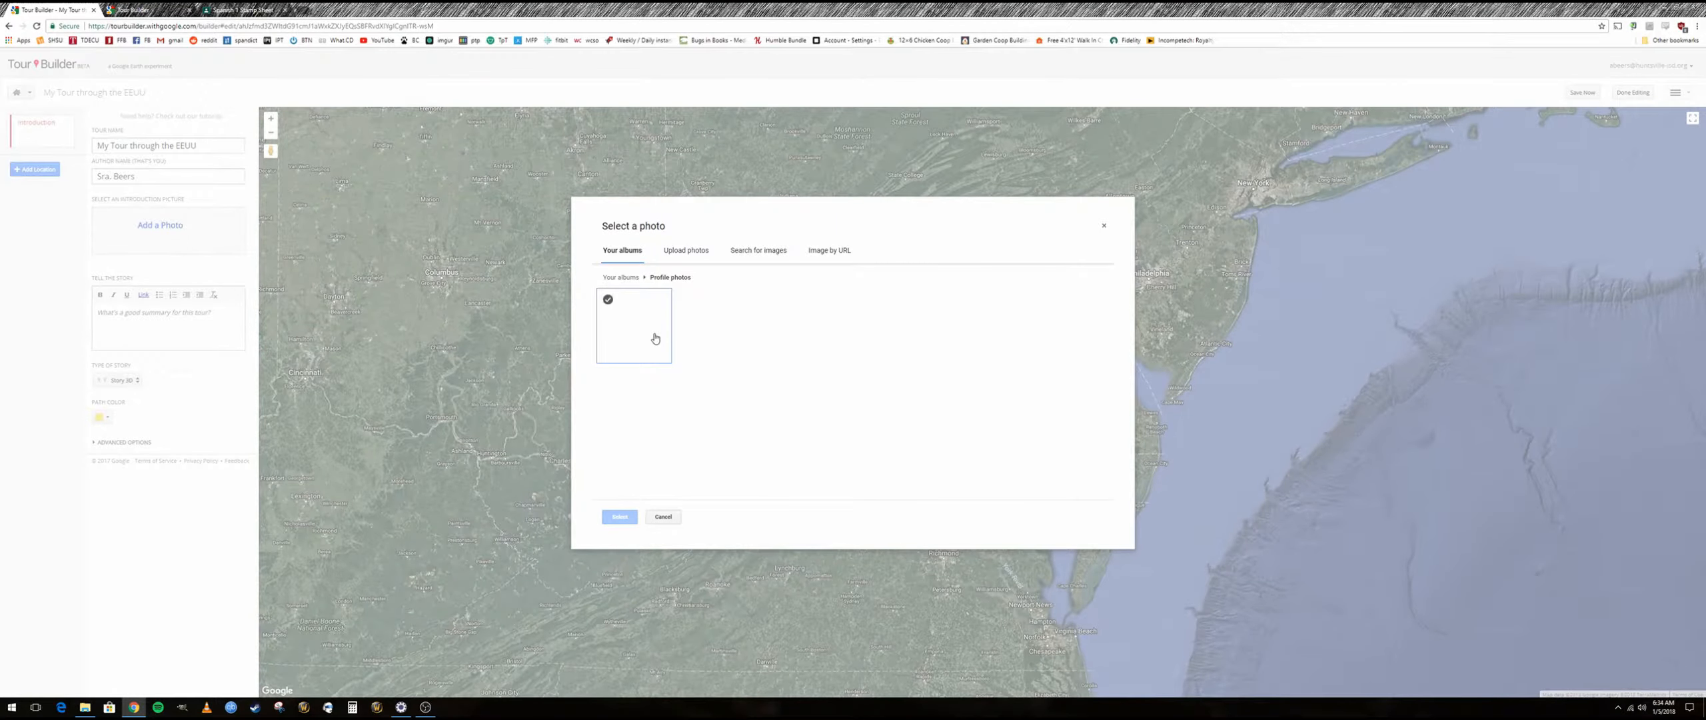
pyautogui.click(633, 325)
pyautogui.click(619, 516)
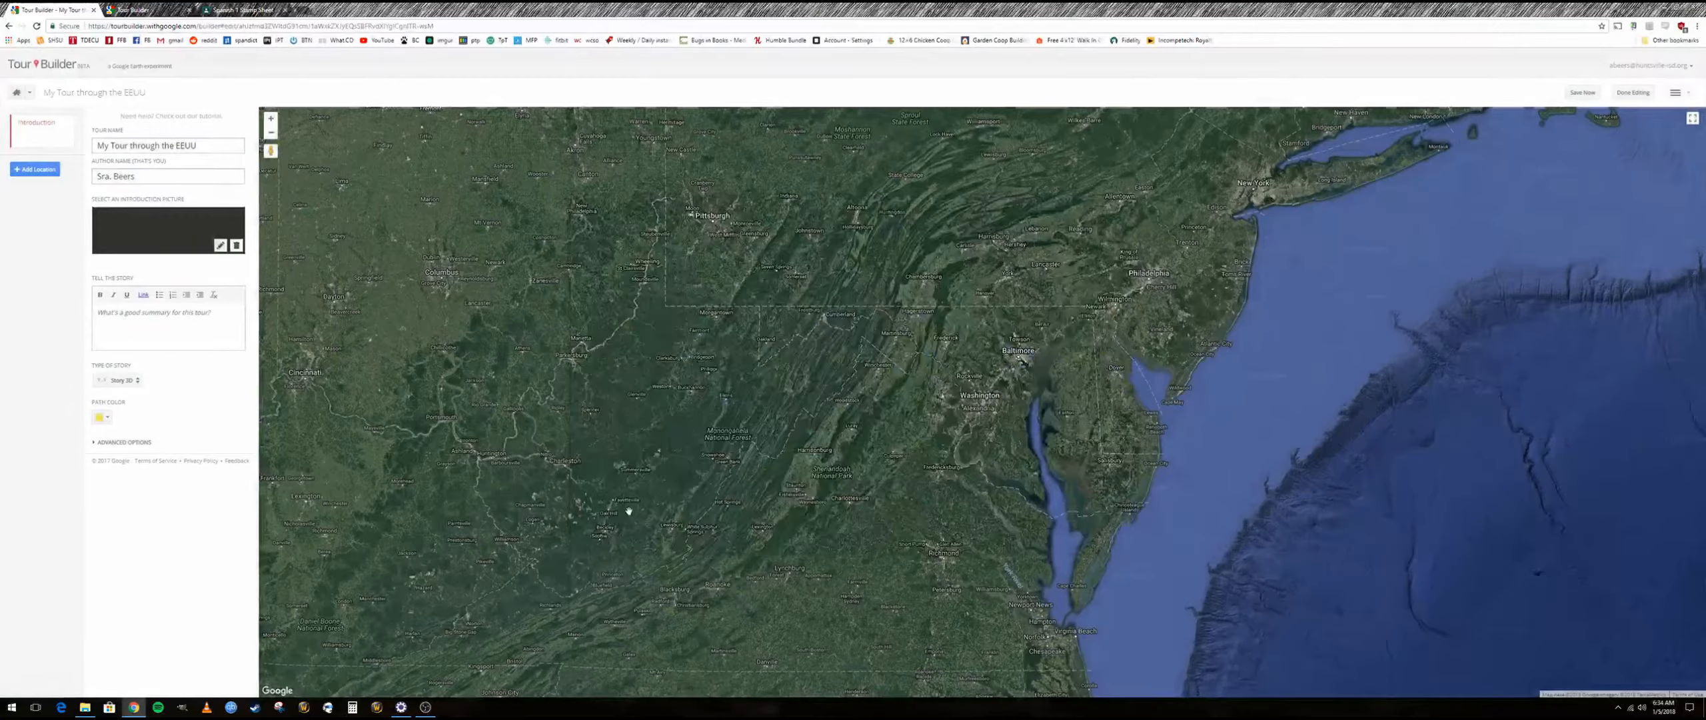
# - Write the tour summary "I take a tour through the United States, seeing some major attractions and historical sites. This was a great vacation!"
pyautogui.click(176, 326)
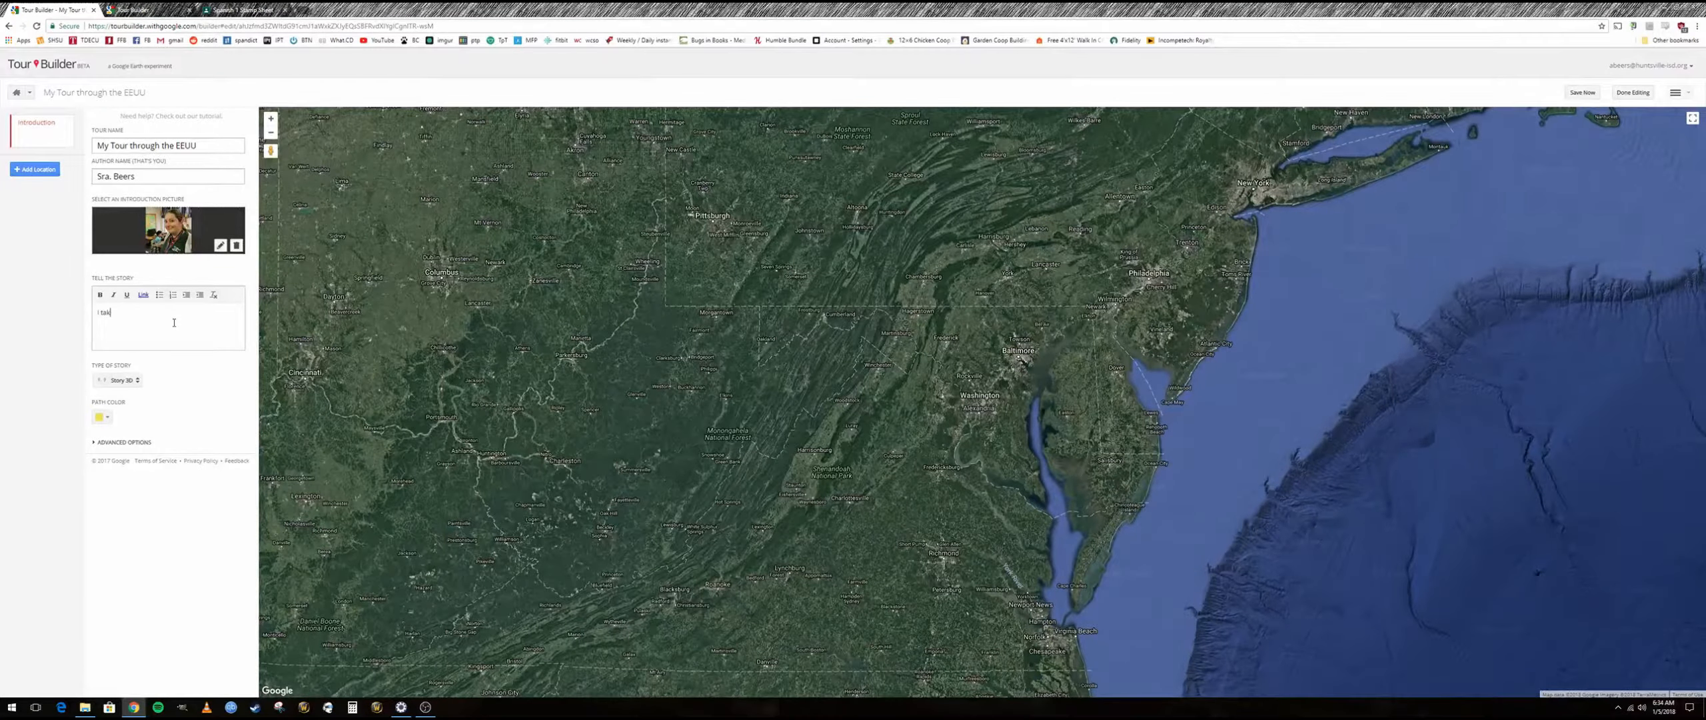
pyautogui.write('I take a tour through the United States, seeing some major attraction')
pyautogui.write('This')
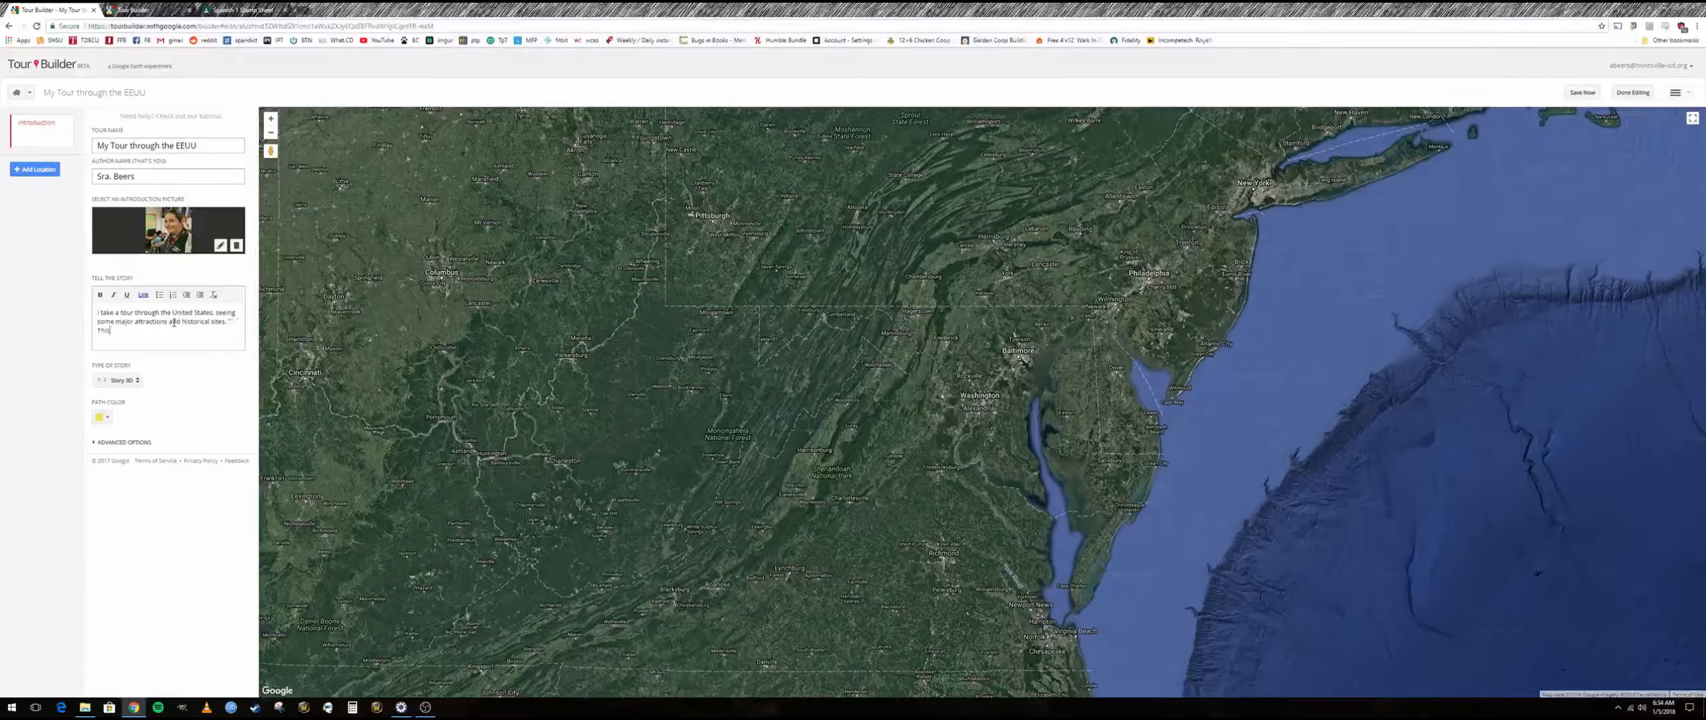
pyautogui.write(' was a great vacation!')
# - Set the type of story to Story 3D and the path color to red
pyautogui.click(130, 381)
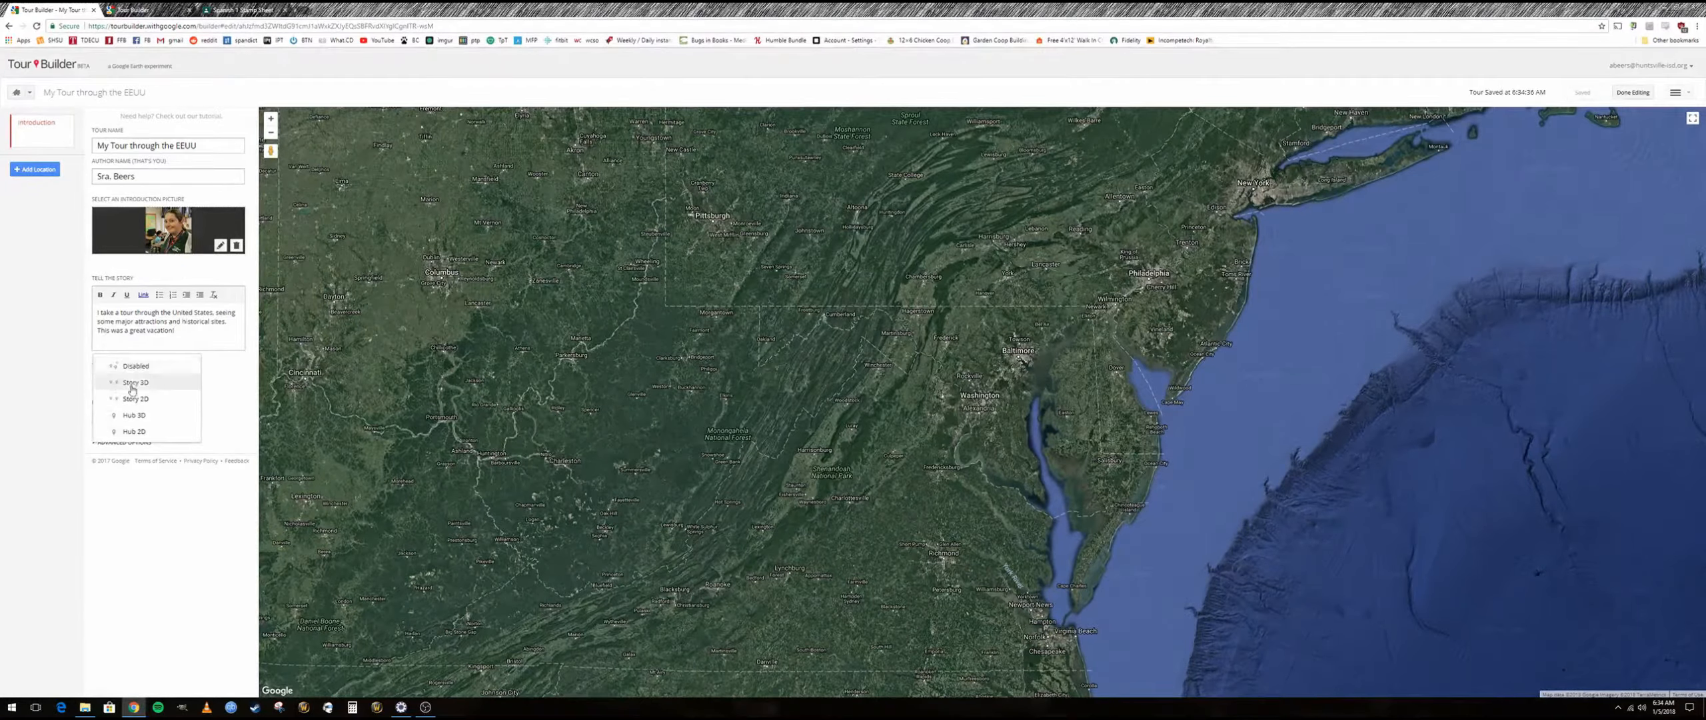
pyautogui.click(167, 386)
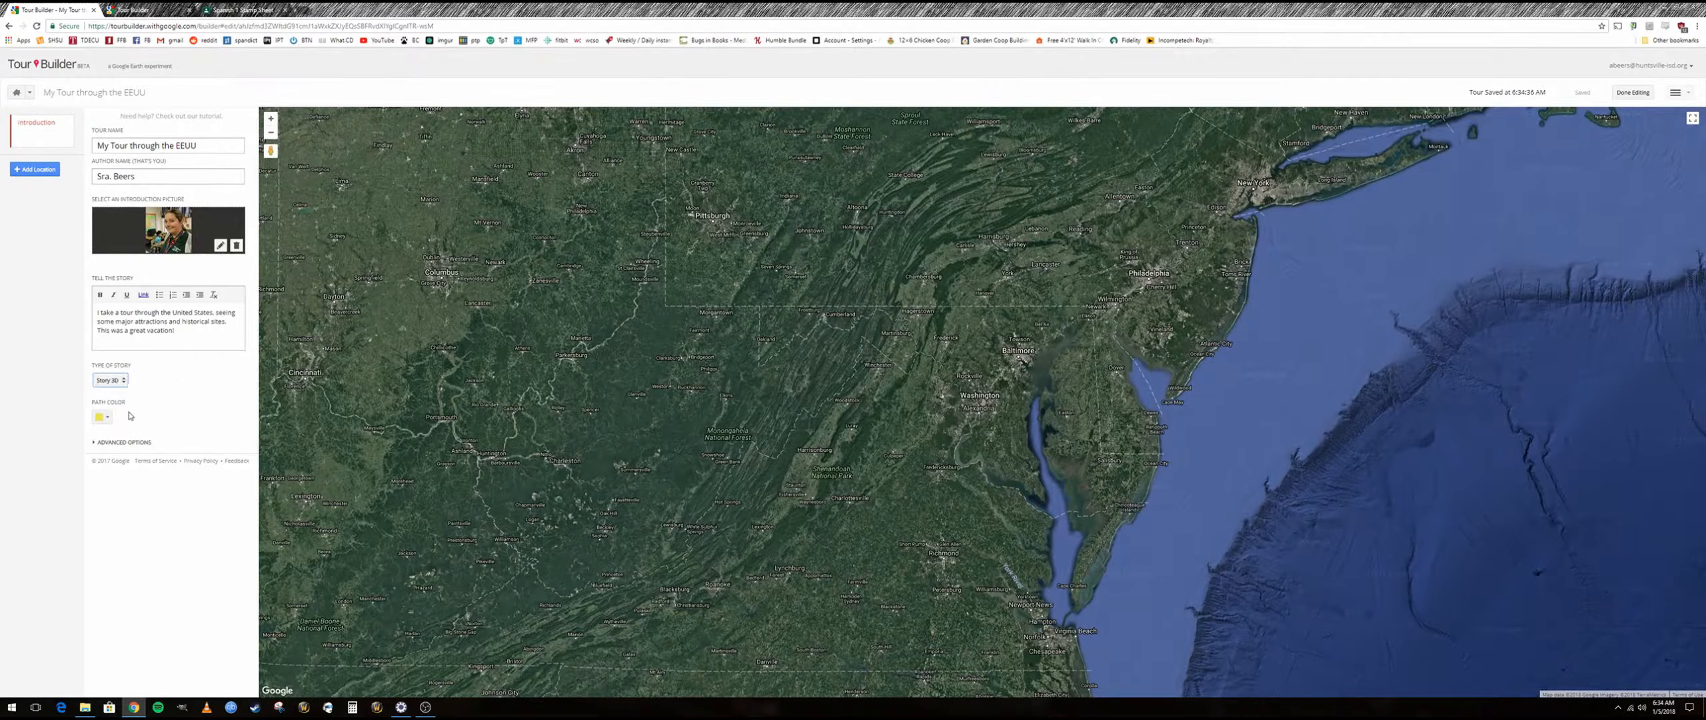
pyautogui.click(102, 416)
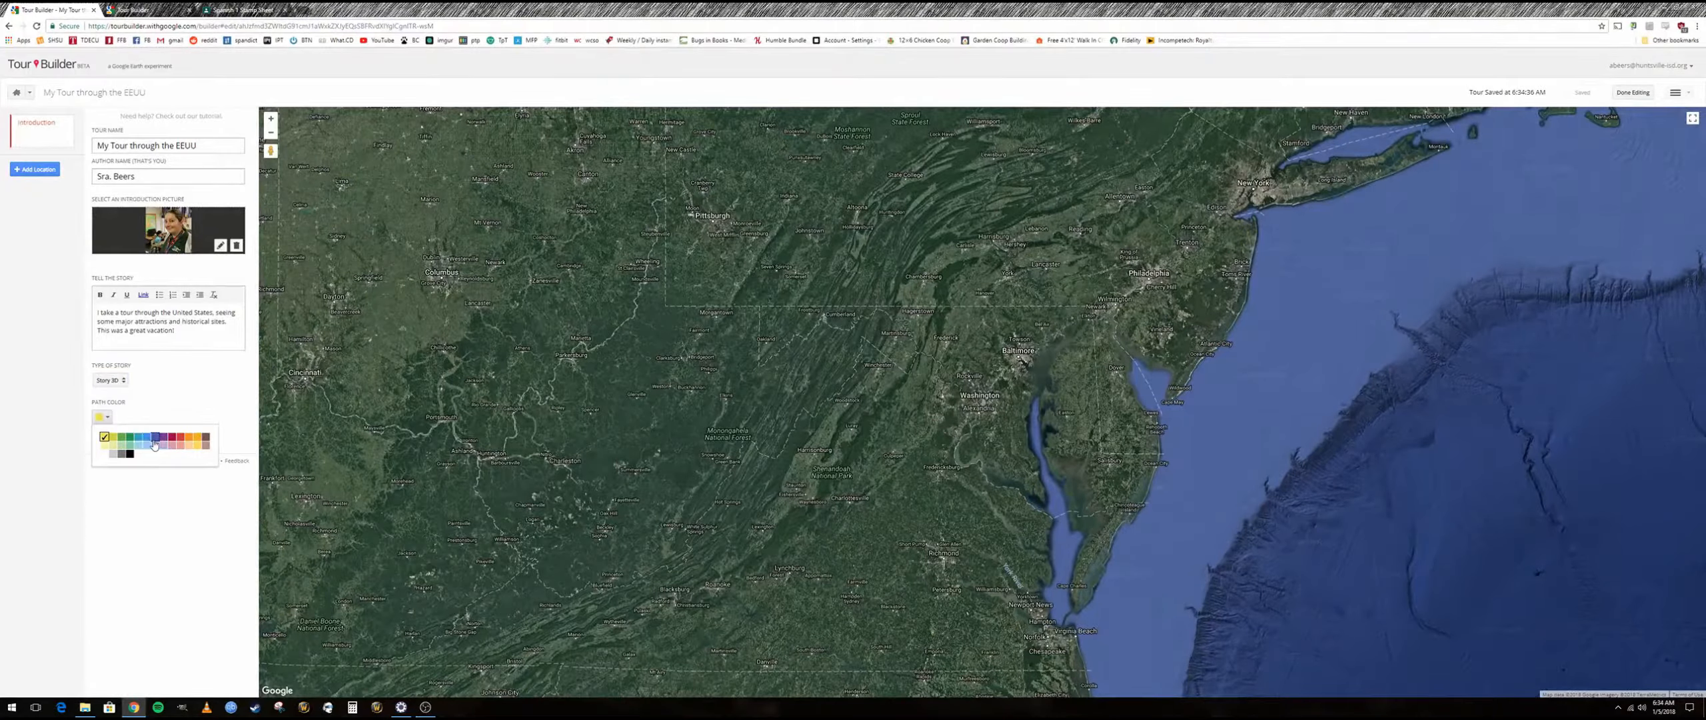
pyautogui.click(179, 438)
pyautogui.click(98, 444)
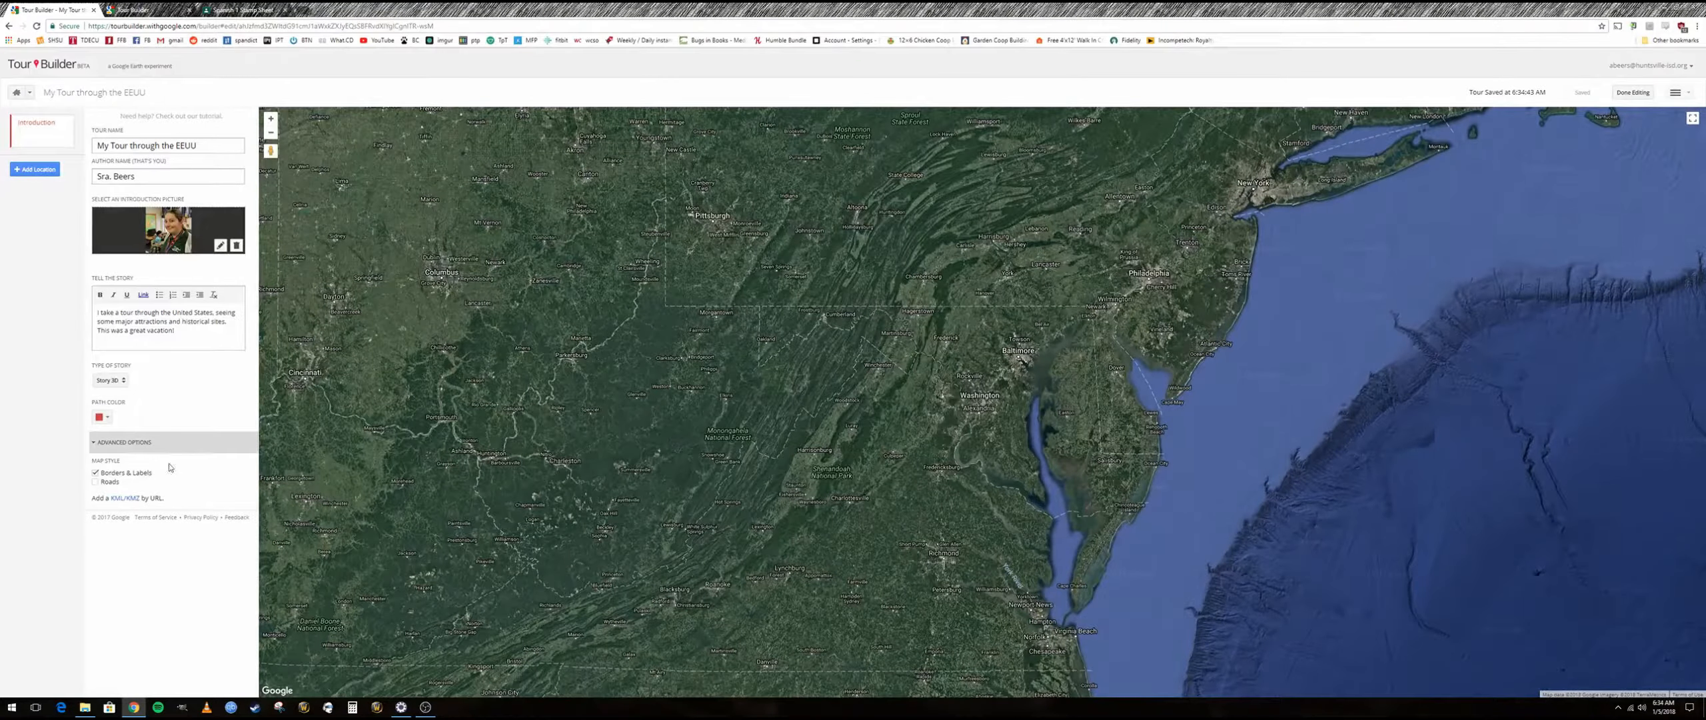
pyautogui.click(95, 444)
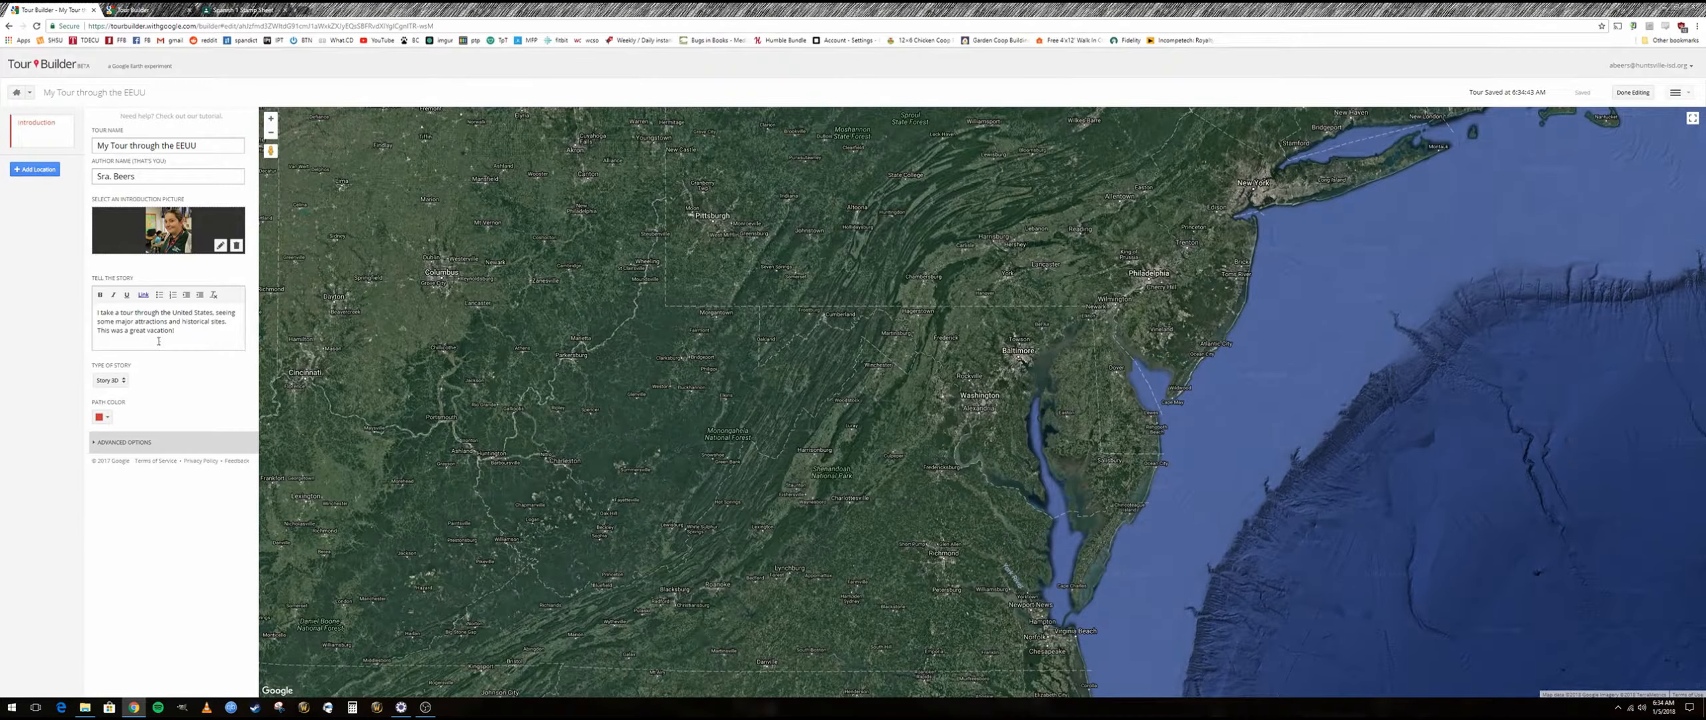
# - Find Mance Park Middle School and add it to the tour as a new location
pyautogui.click(34, 172)
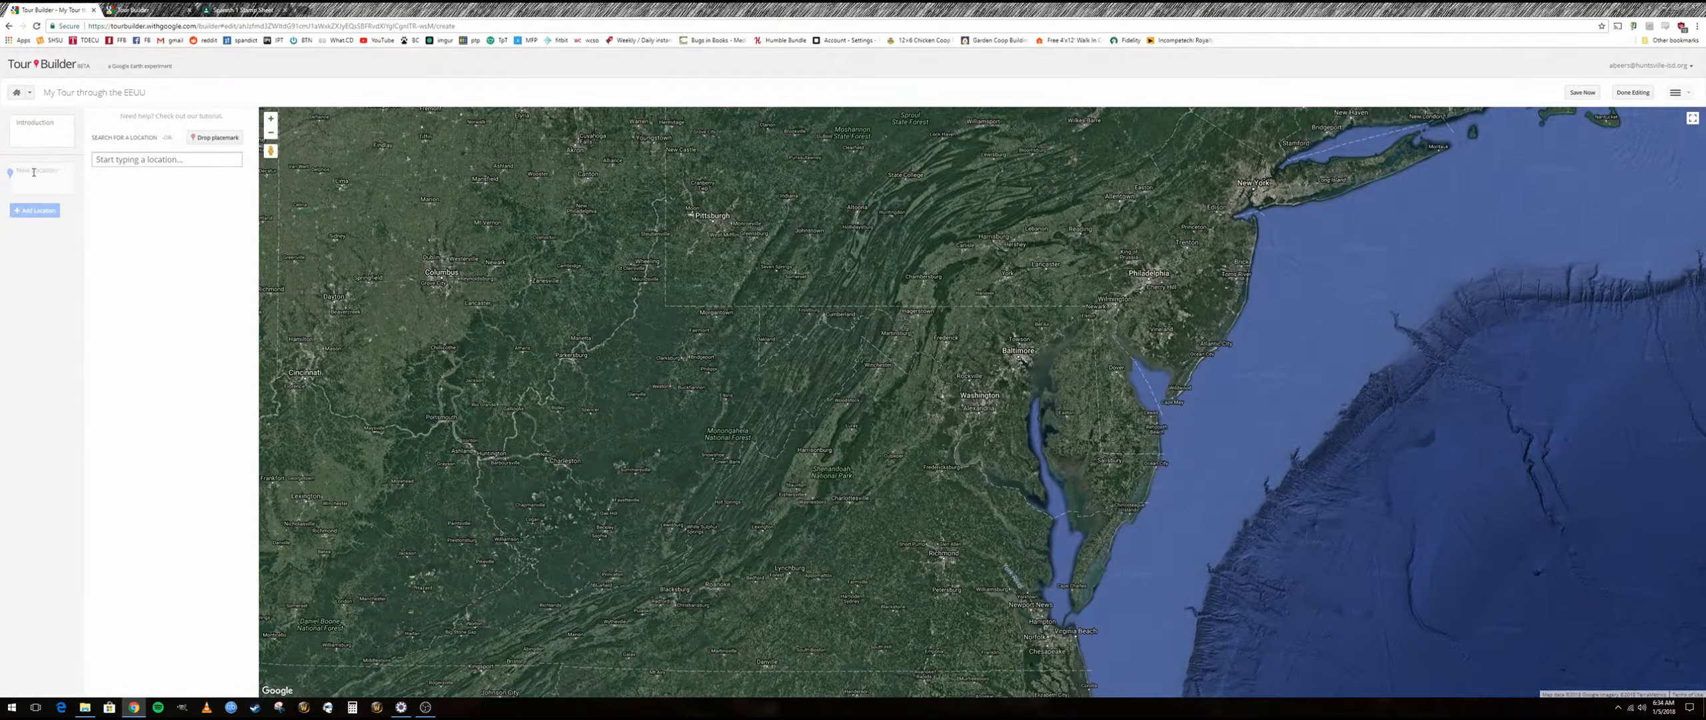
pyautogui.click(124, 165)
pyautogui.write('Mance Par')
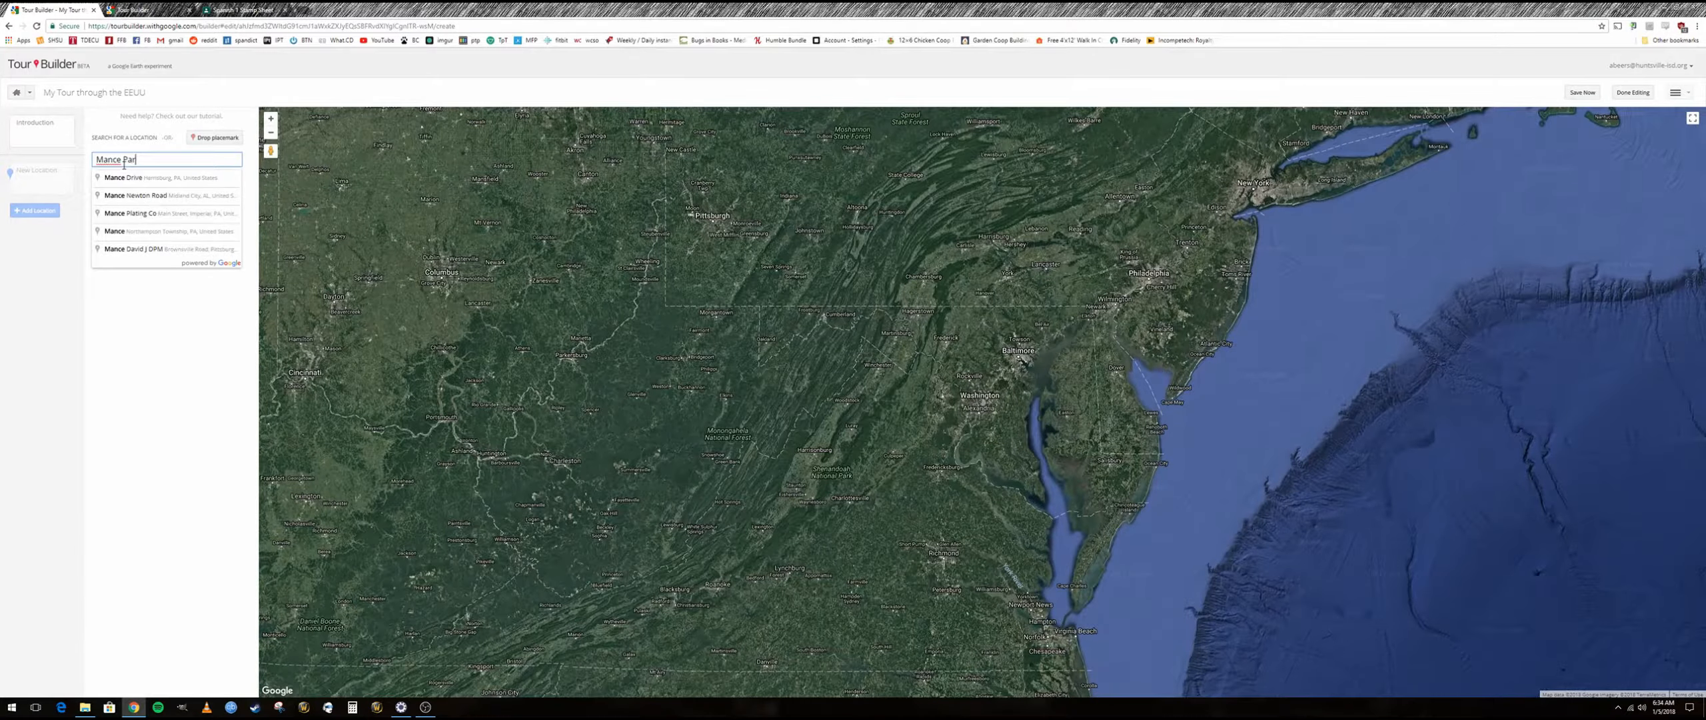
pyautogui.write('k M')
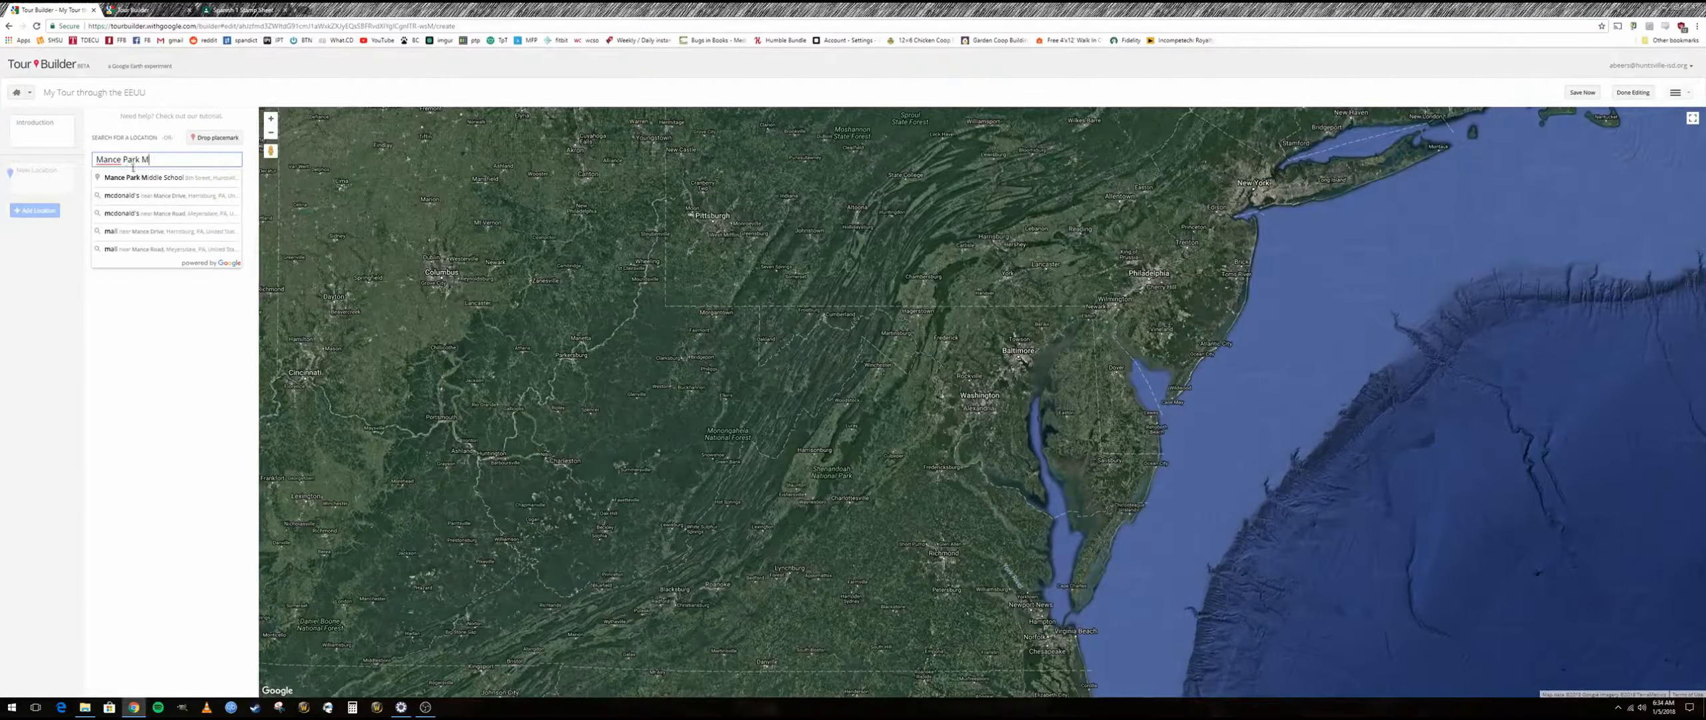
pyautogui.click(138, 177)
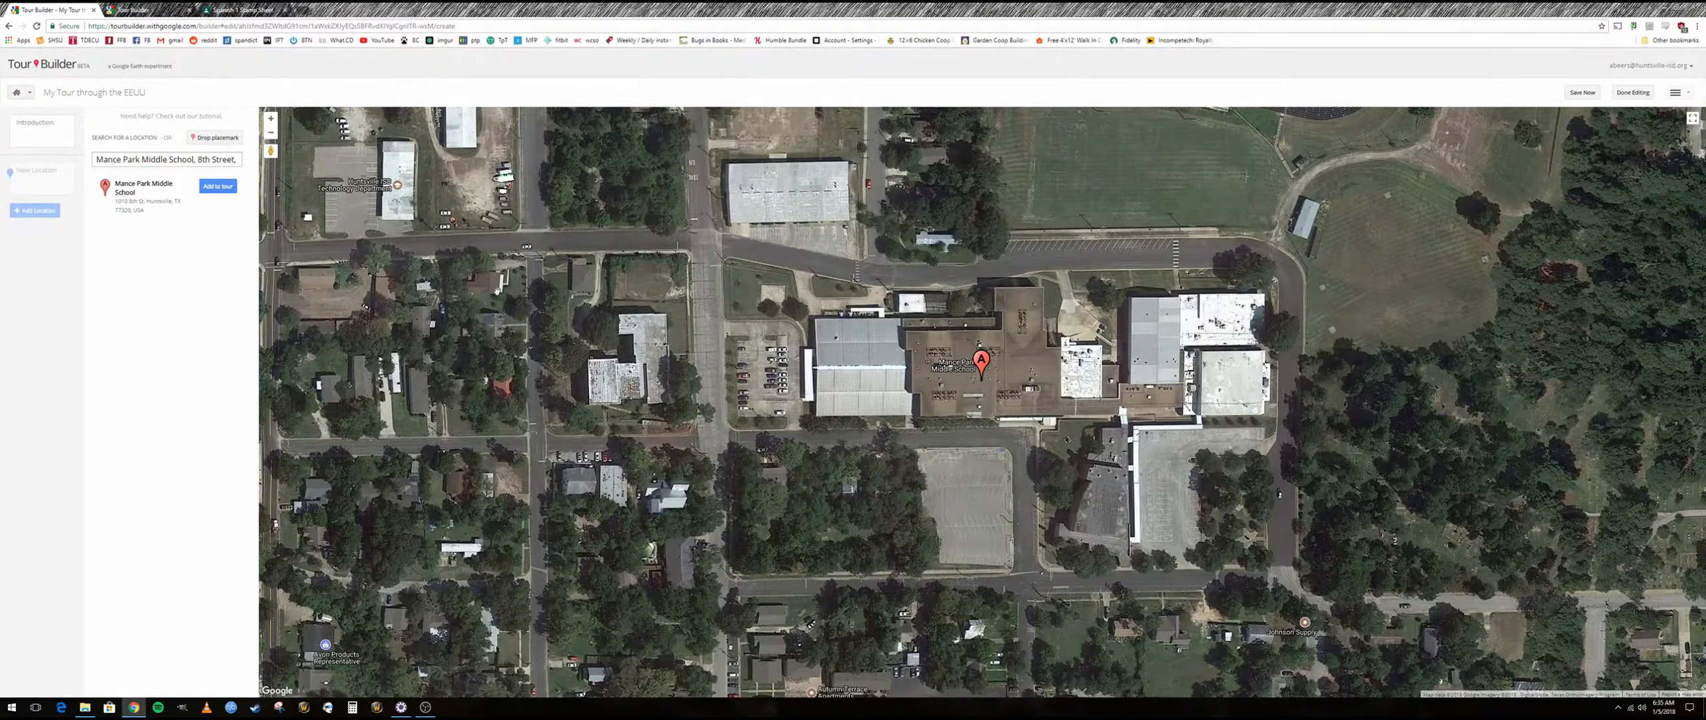
pyautogui.click(214, 187)
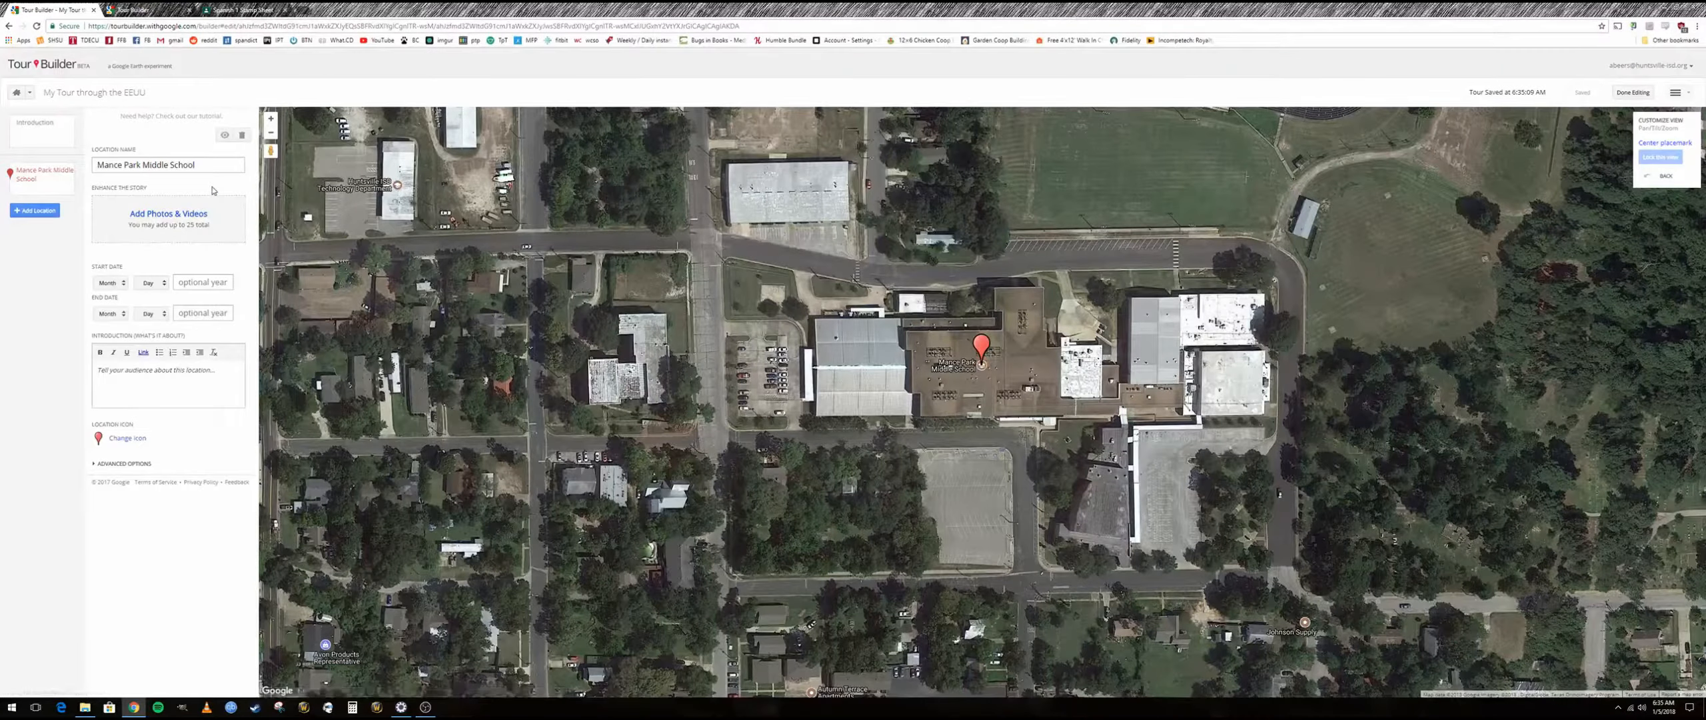
# - Review the media upload sources for the school location and search Google images for "mance park hornets"
pyautogui.click(192, 220)
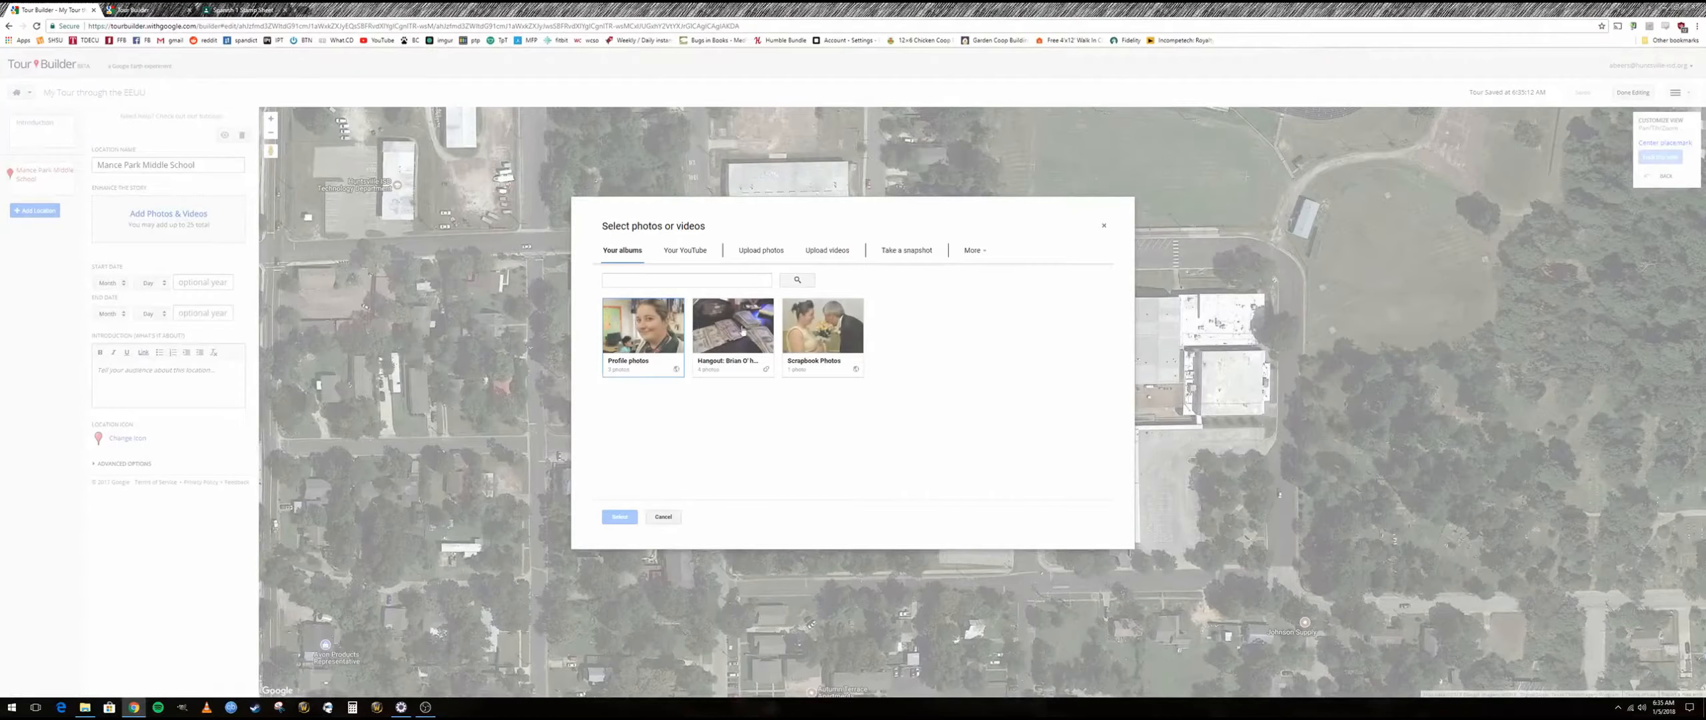
pyautogui.click(689, 279)
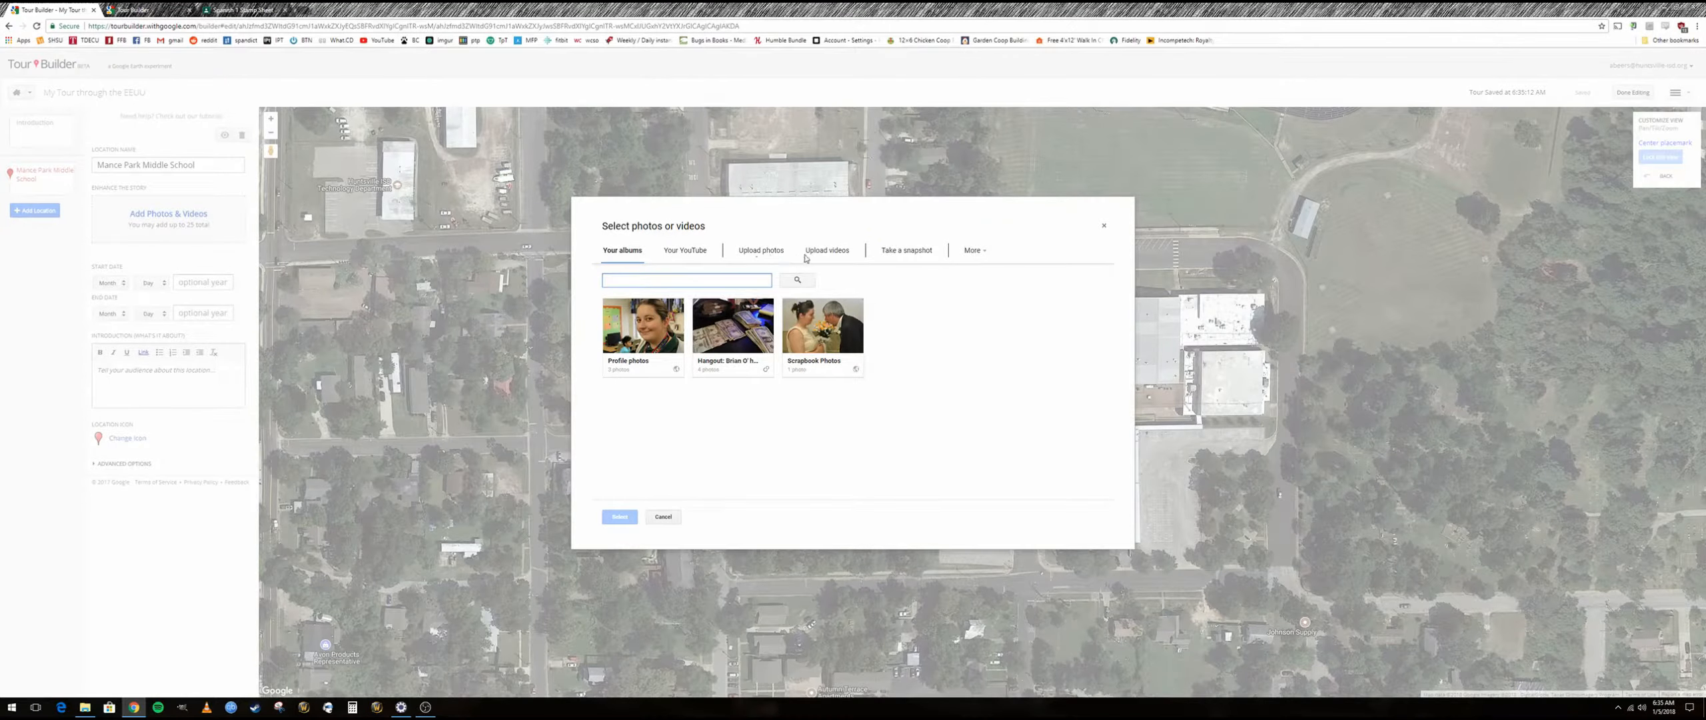
pyautogui.click(763, 253)
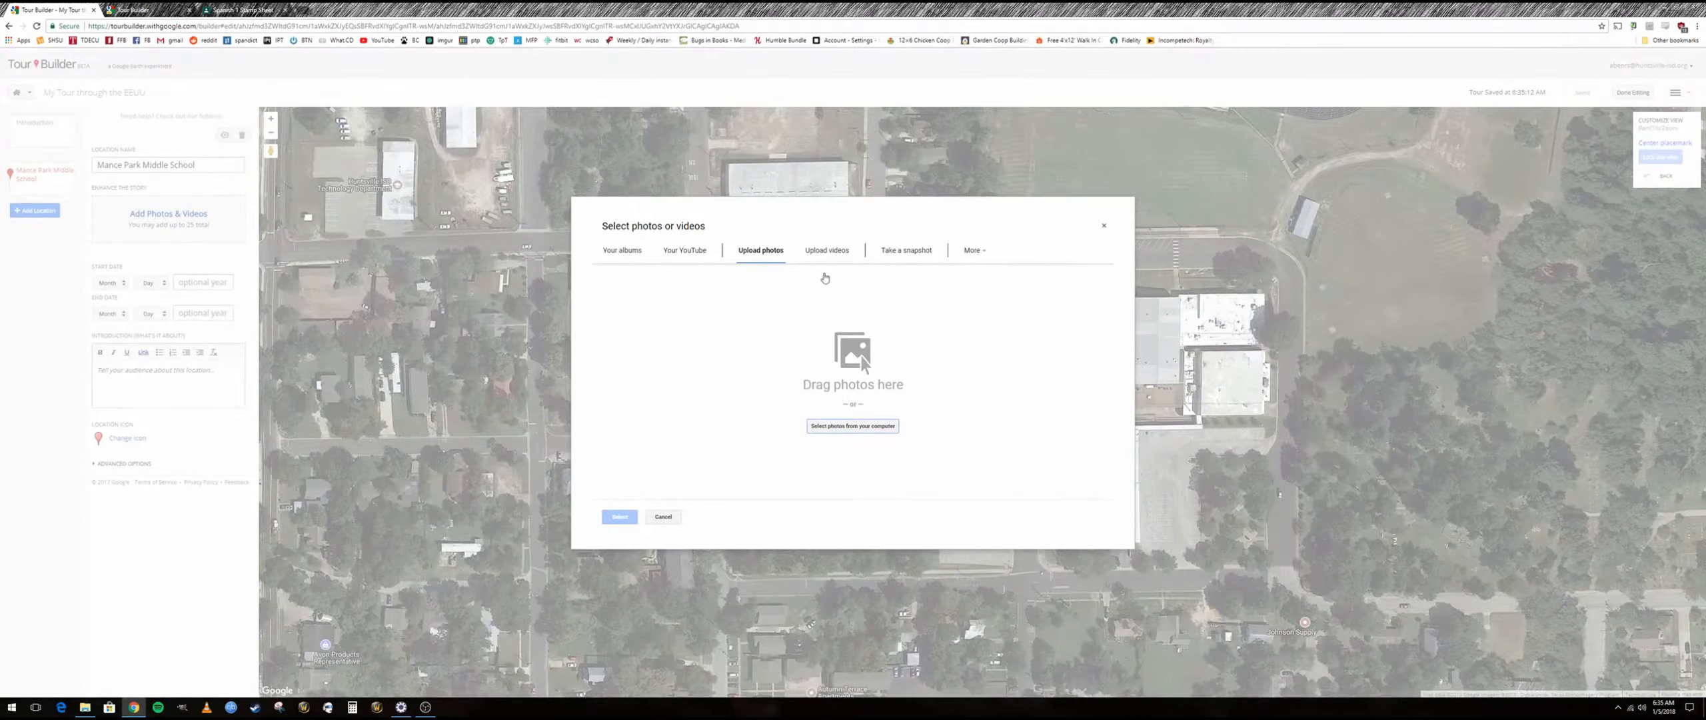
pyautogui.click(827, 253)
pyautogui.click(988, 259)
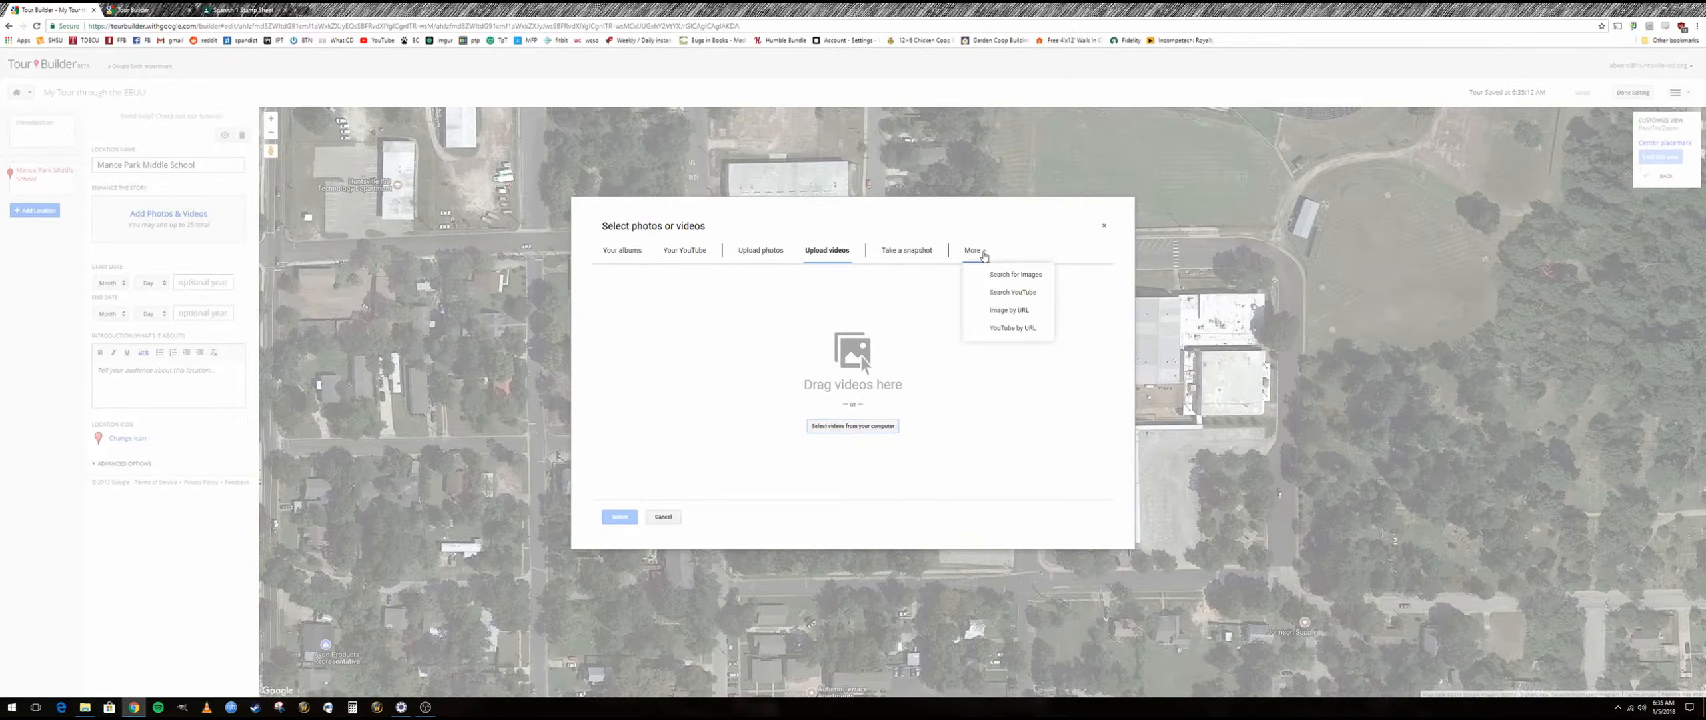
pyautogui.click(1007, 278)
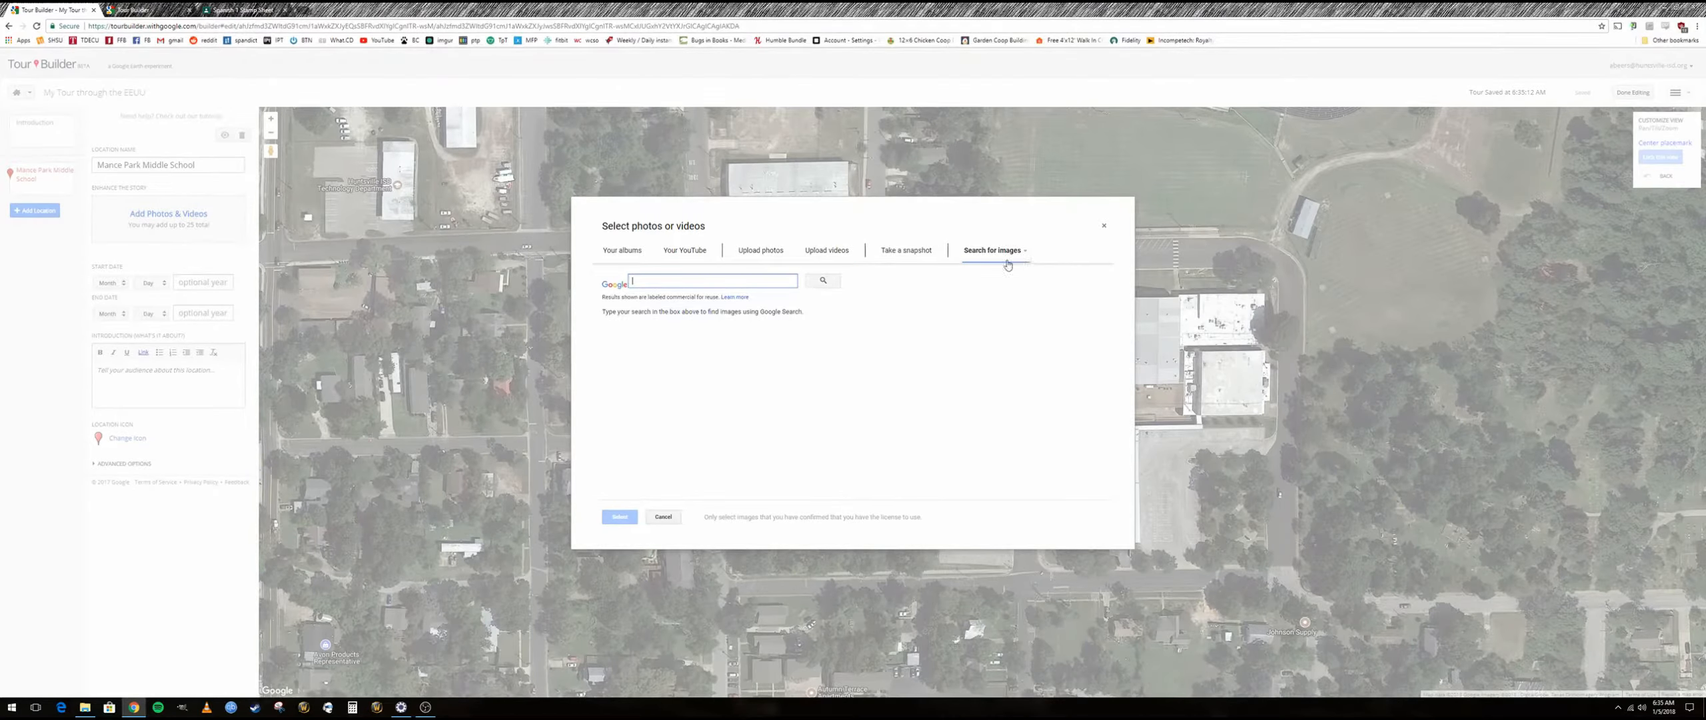
pyautogui.write('mance pai')
pyautogui.write('k hornets')
pyautogui.press('Return')
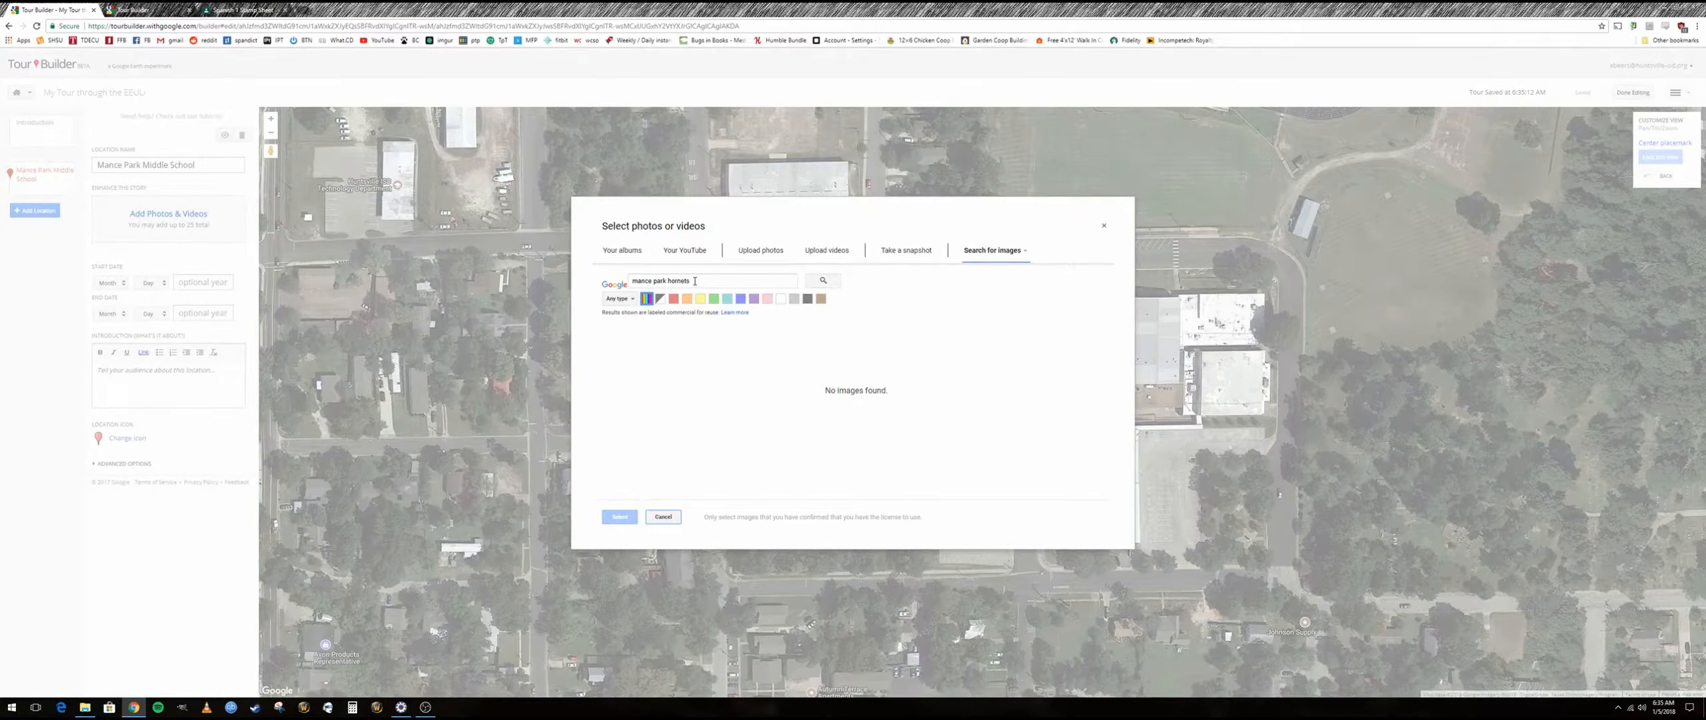
# - Search Google images for "huntsville" and add the picture of the white statue to the school location
pyautogui.moveTo(693, 280); pyautogui.dragTo(627, 278)
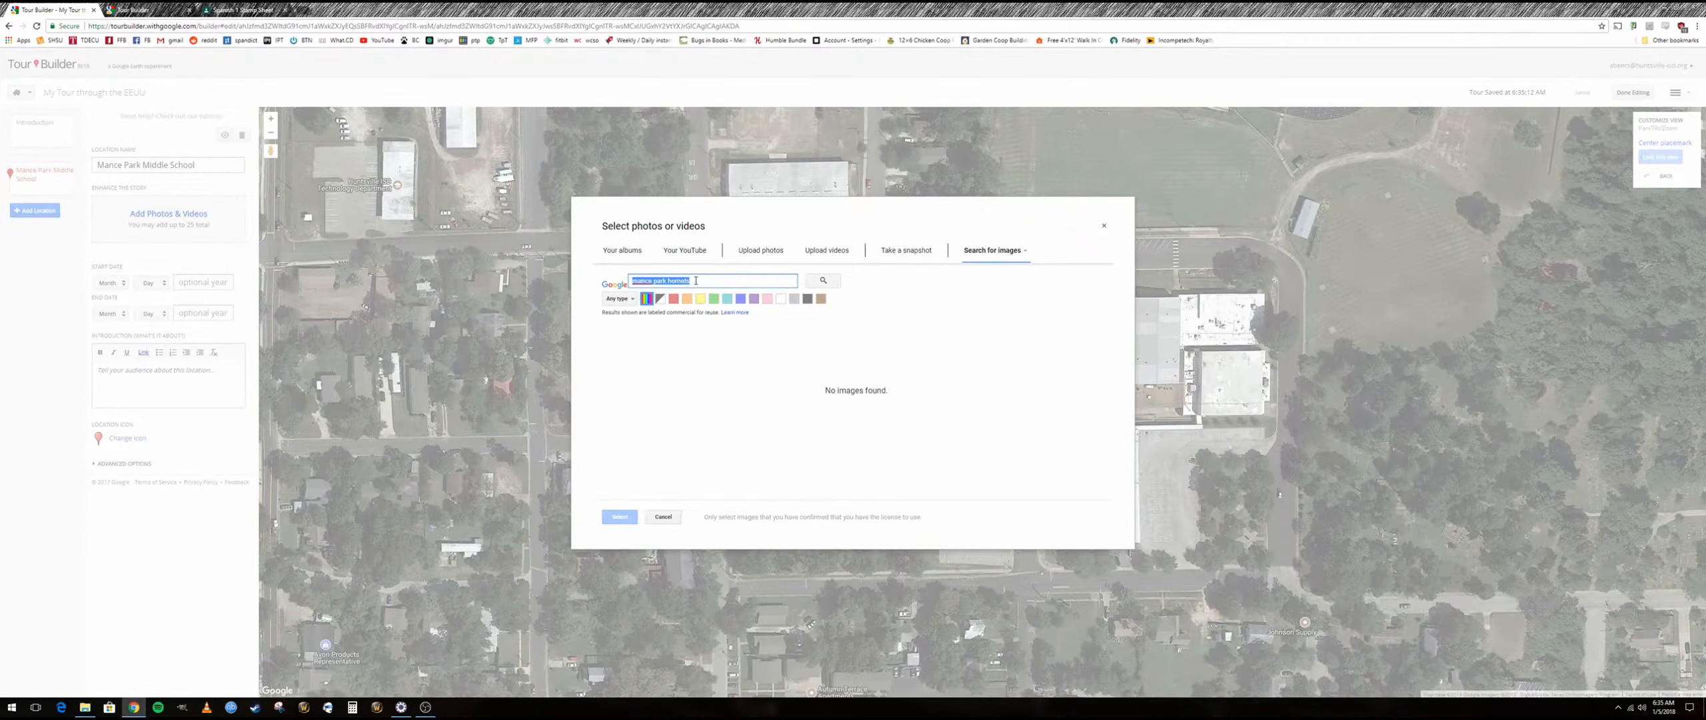
pyautogui.write('huntsville')
pyautogui.press('Return')
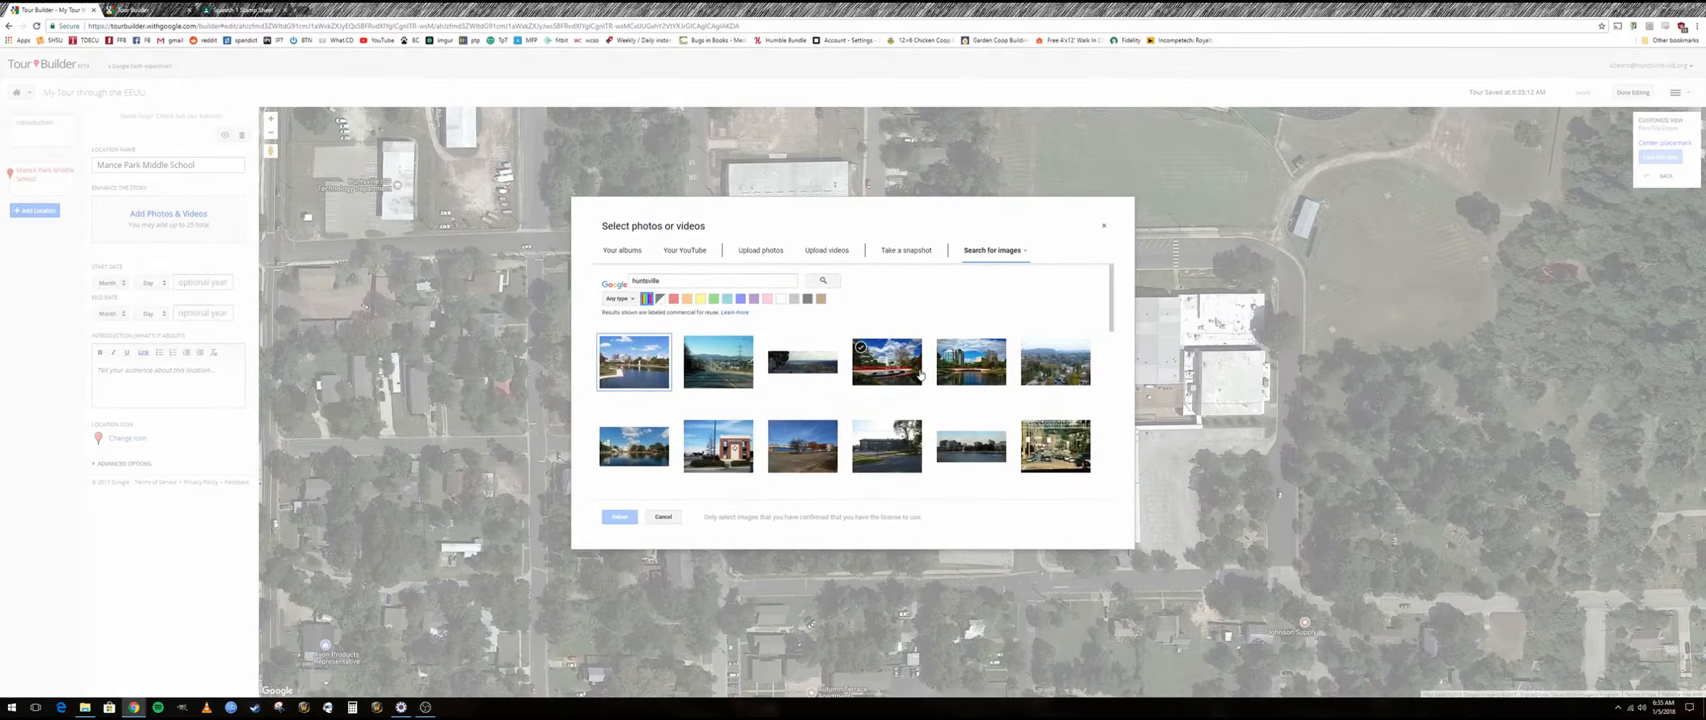
pyautogui.scroll(-1, 827, 385)
pyautogui.scroll(-5, 827, 385)
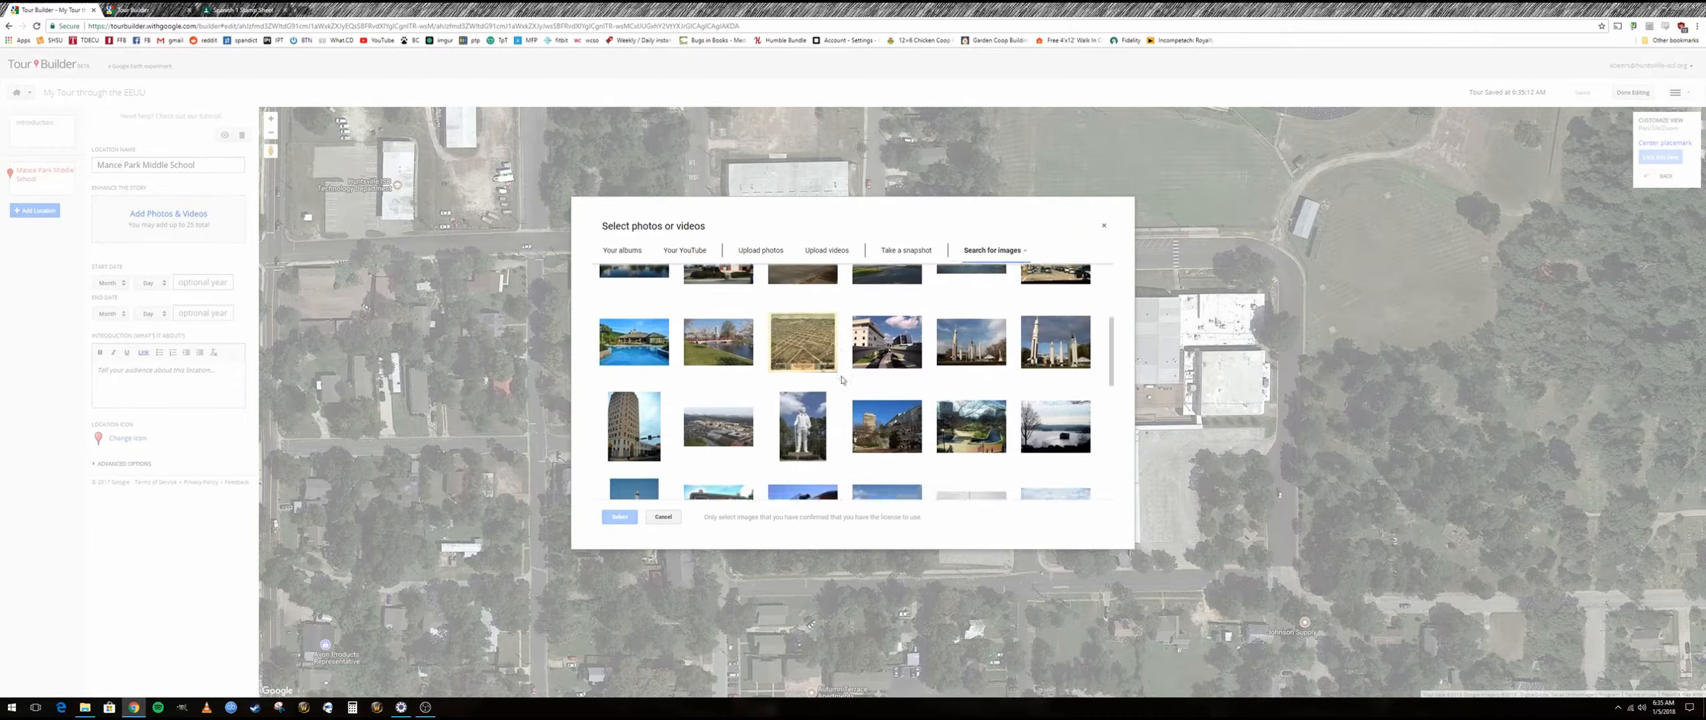
pyautogui.click(794, 399)
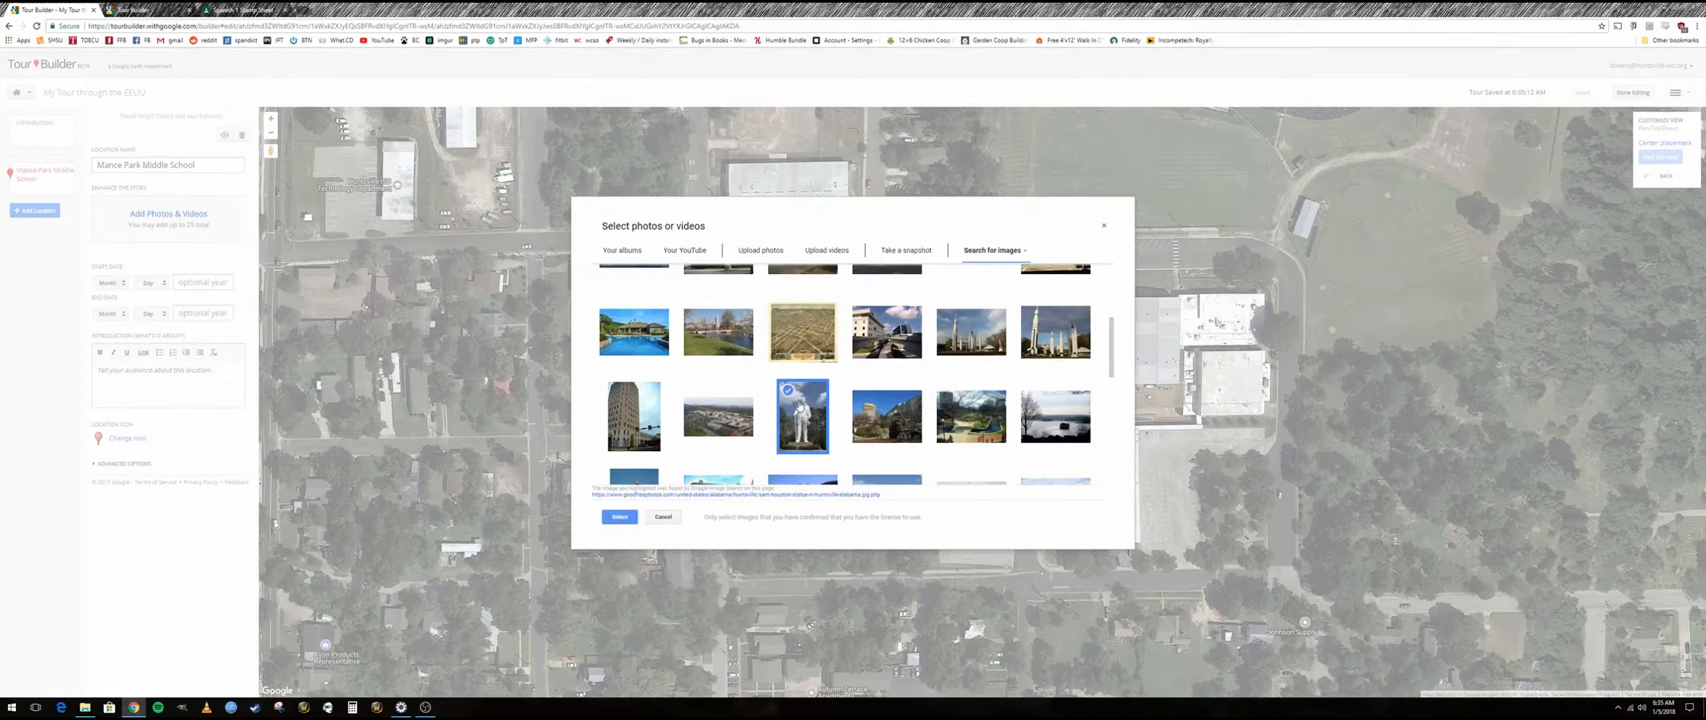
pyautogui.click(620, 517)
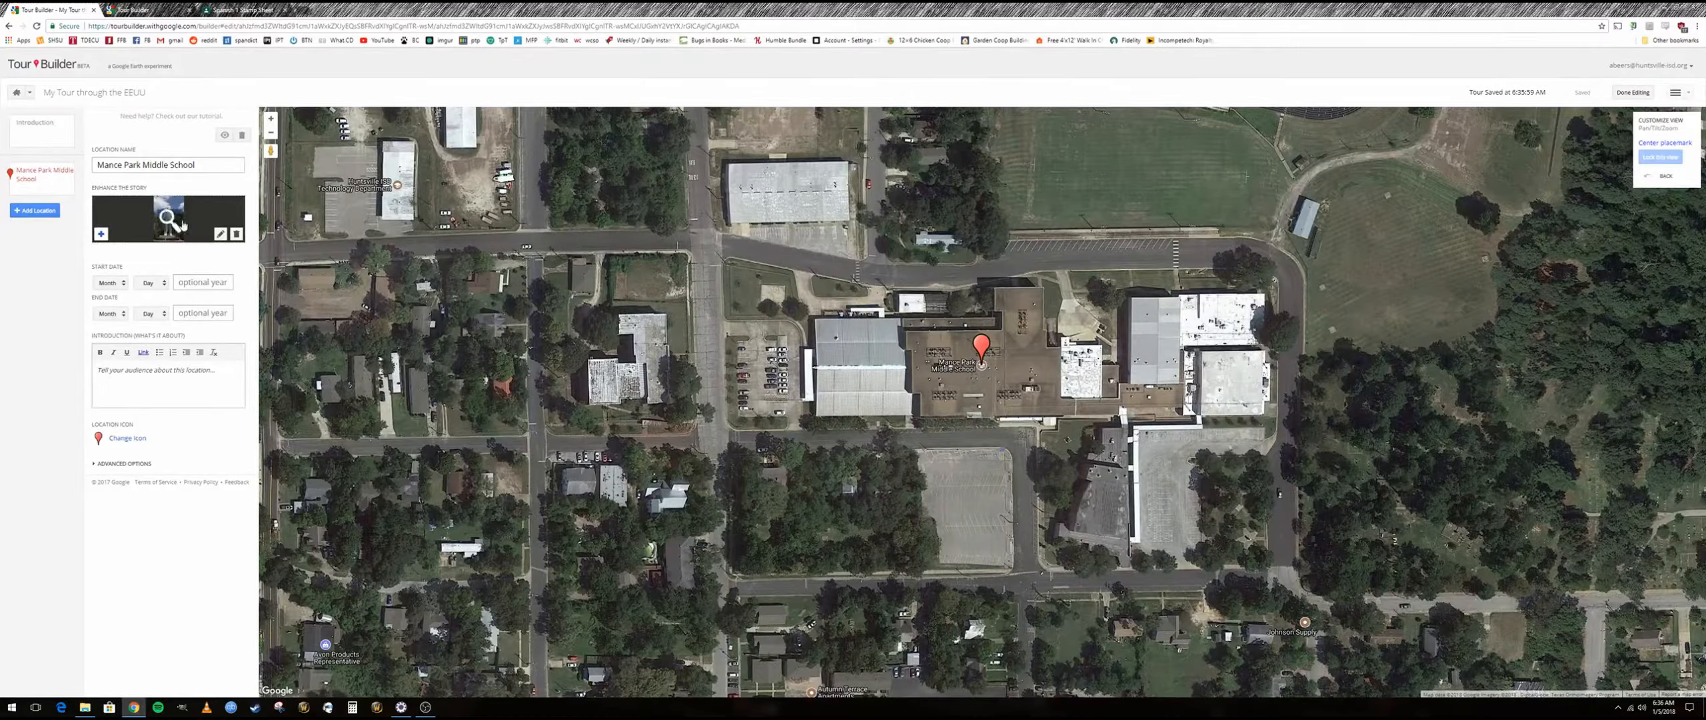
# - Describe Mance Park Middle School as the starting destination in Huntsville, TX, most famous for its prisons, and change its icon to the green flagged house
pyautogui.click(182, 380)
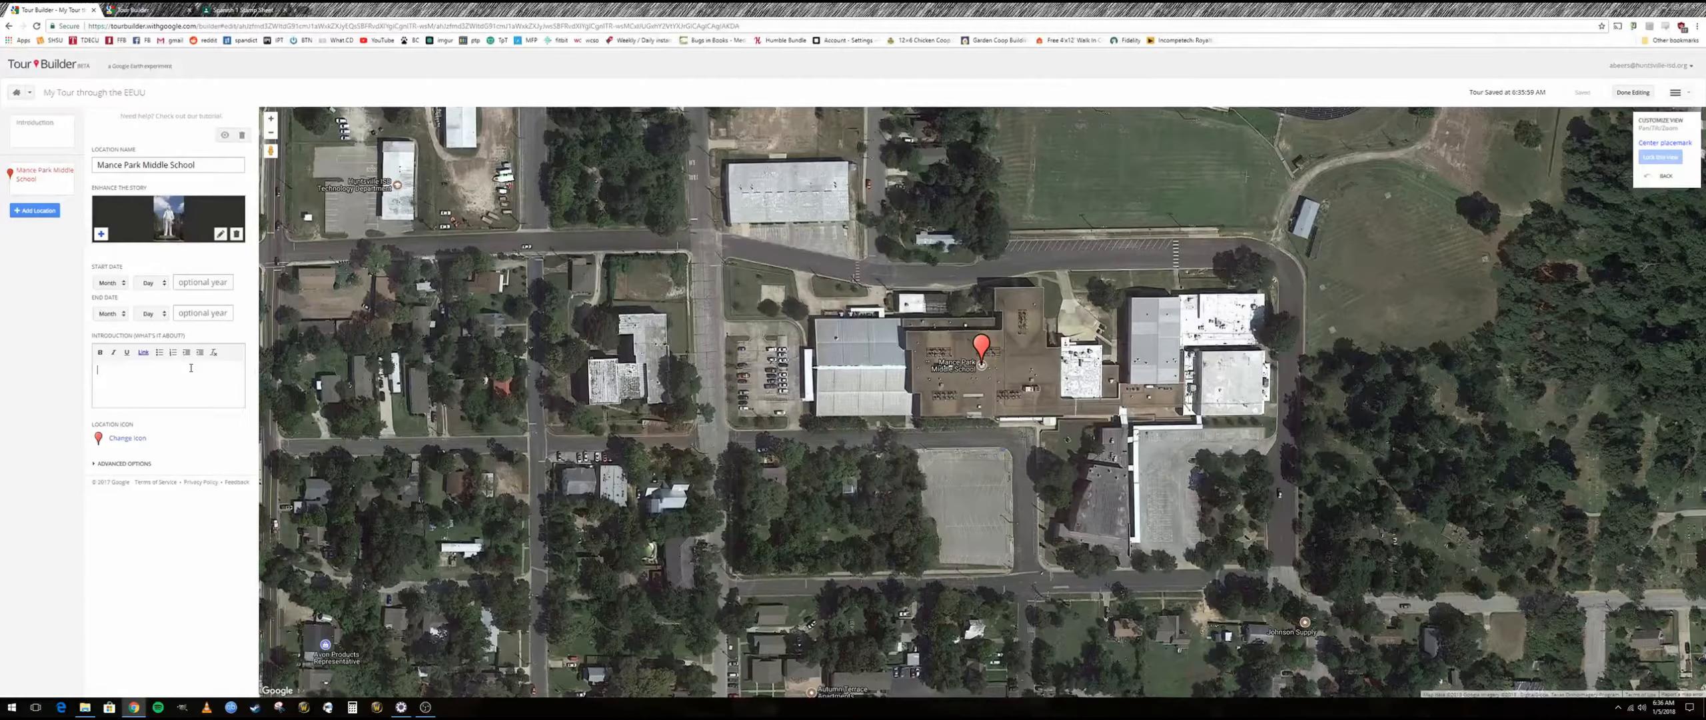
pyautogui.write('Mance Park Middl')
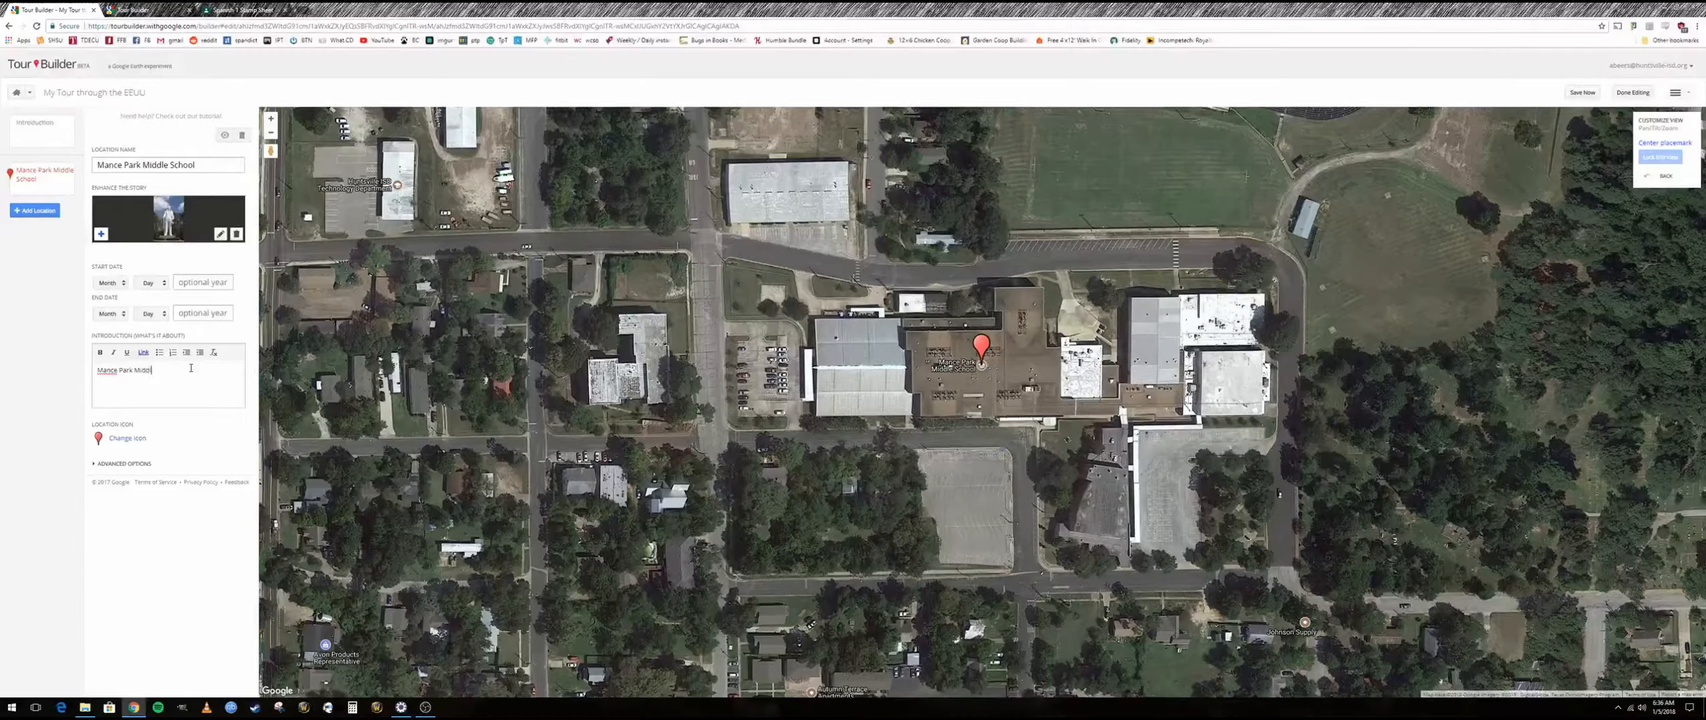
pyautogui.write('e School is my starting destination. It is in Hunstville, TX. whilh is most famous for its prisons.')
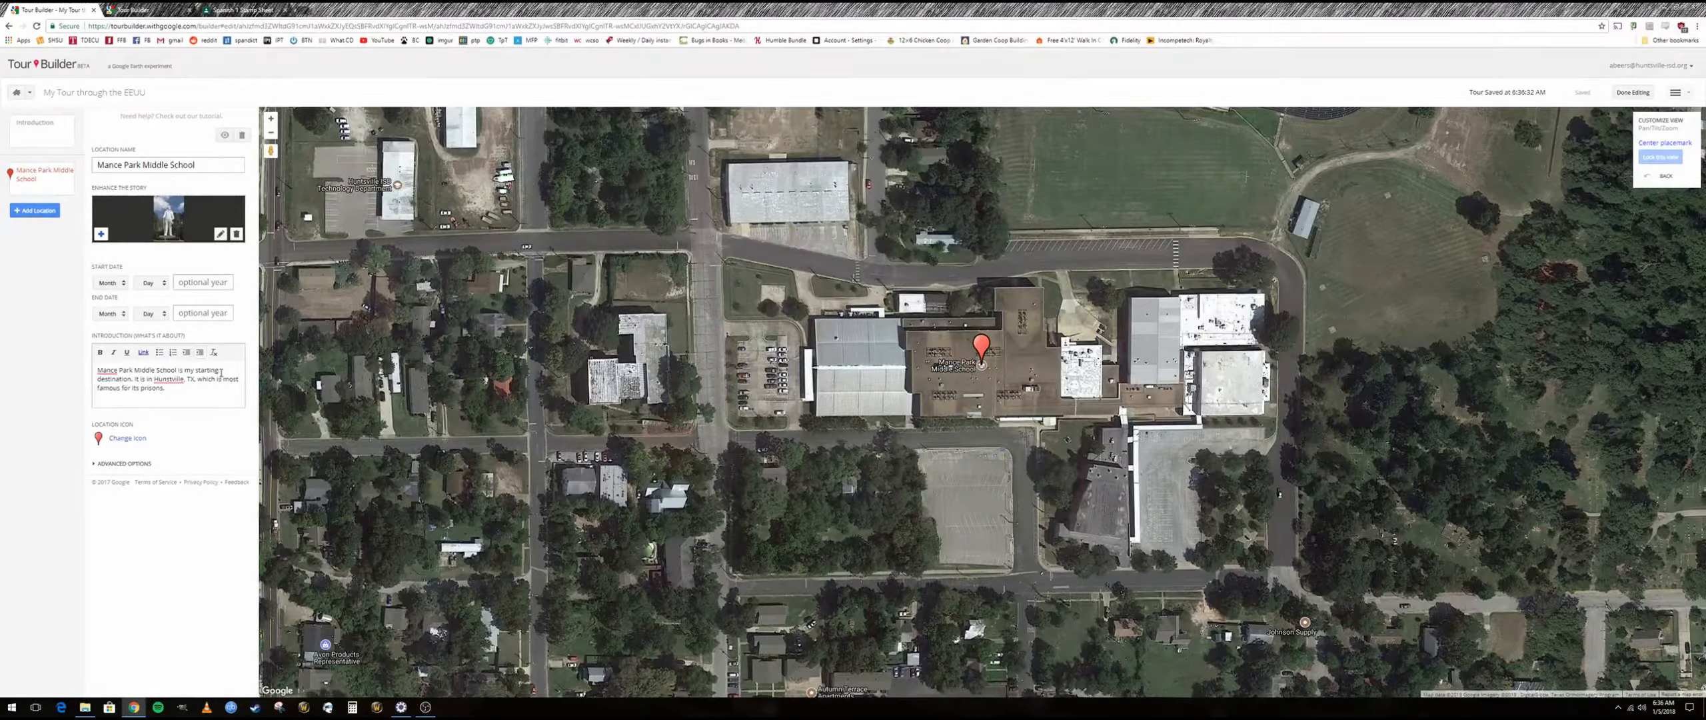
pyautogui.click(133, 440)
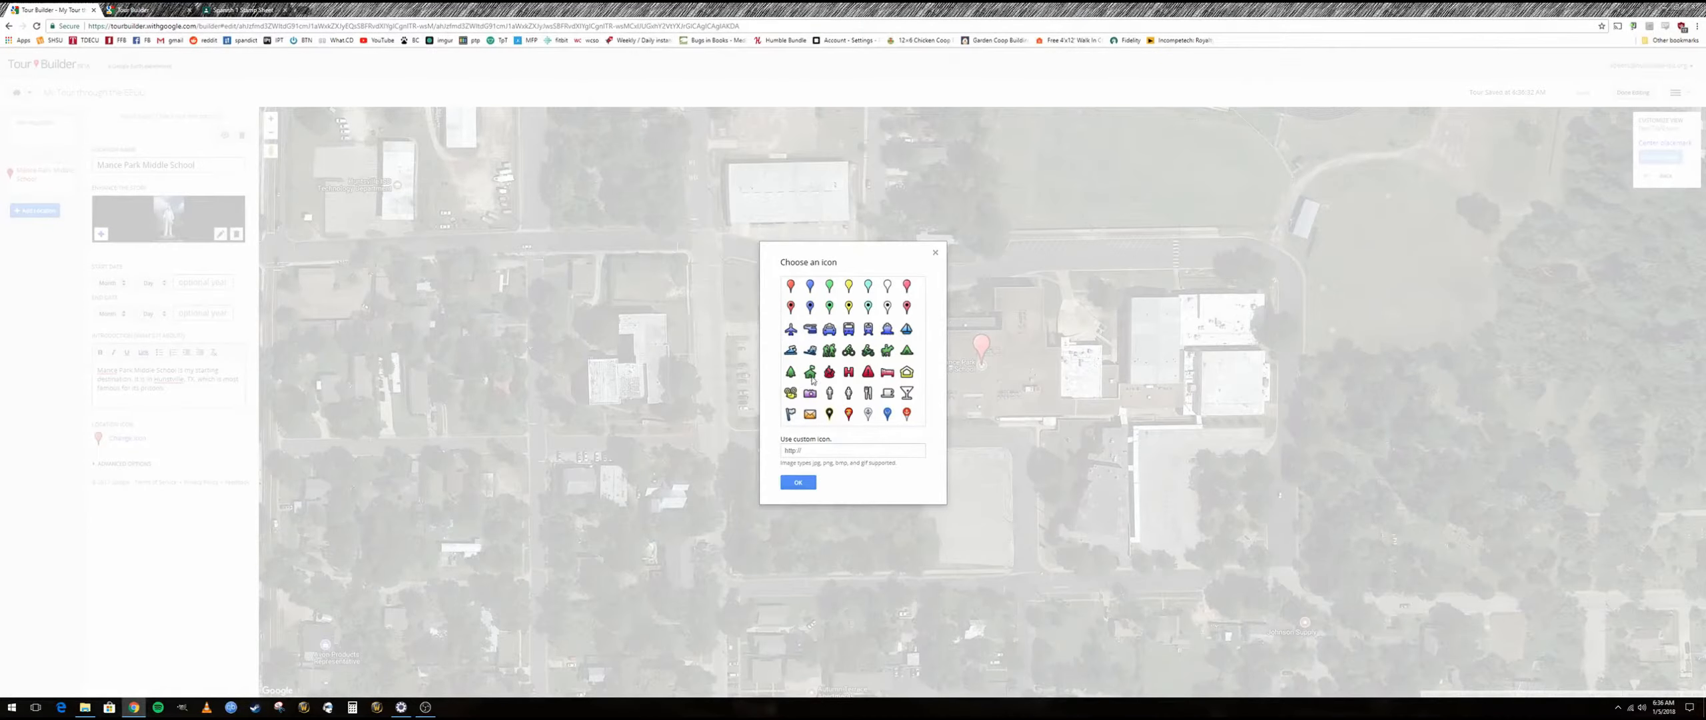
pyautogui.click(810, 373)
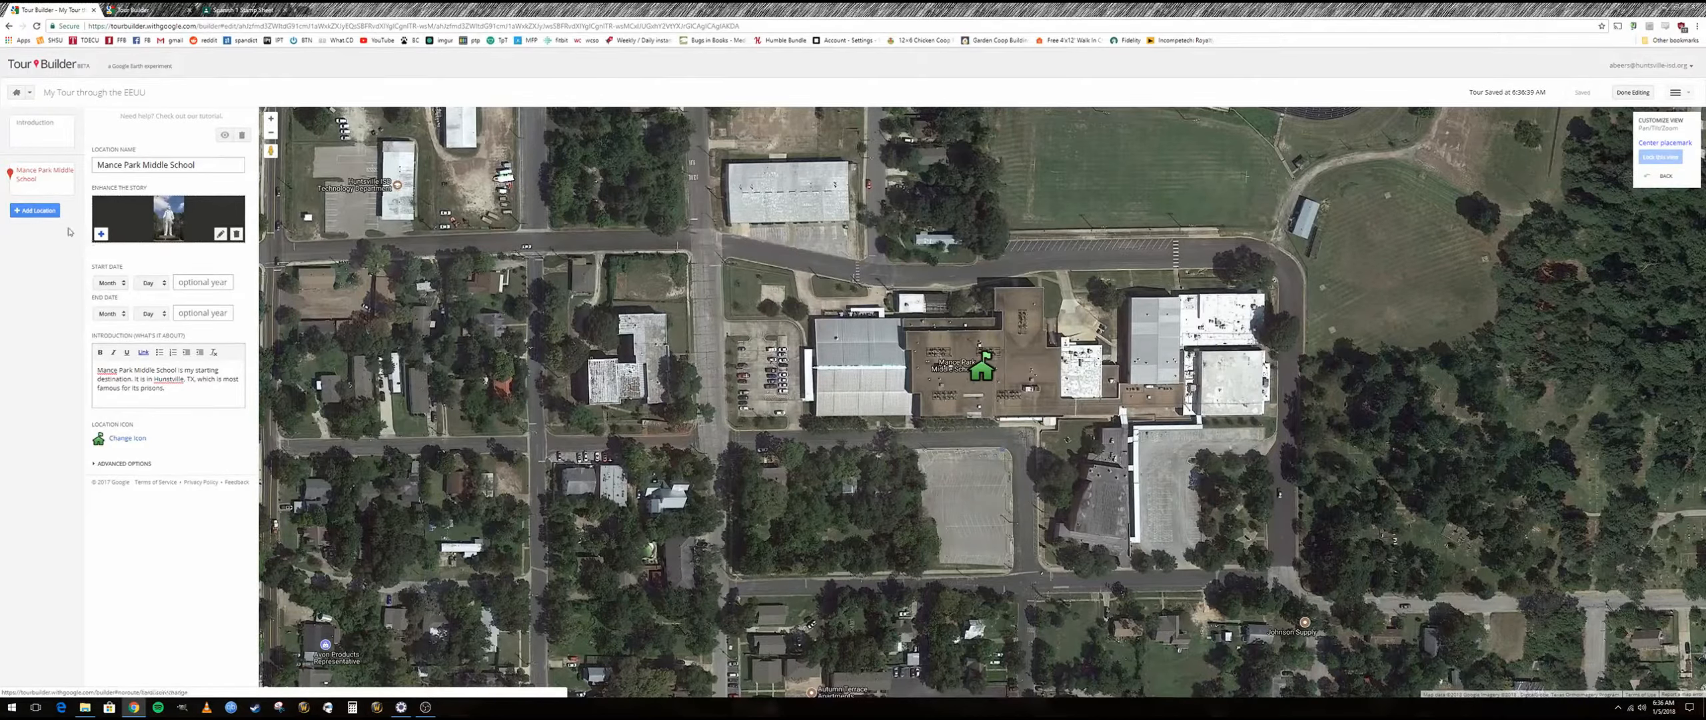
# - Find Washington, DC, United States and add it to the tour as a new location
pyautogui.click(47, 211)
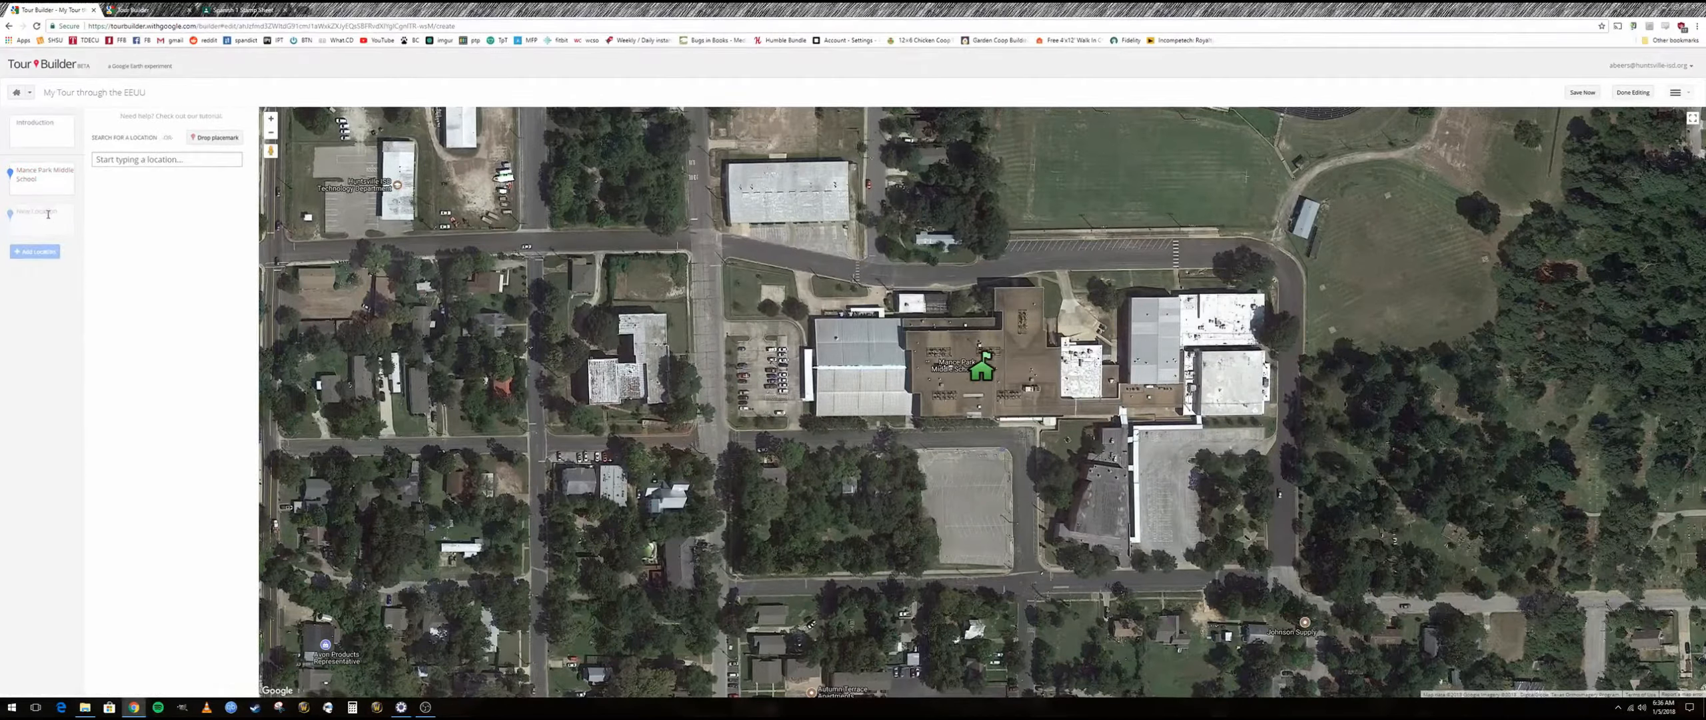
pyautogui.click(182, 160)
pyautogui.write('Washingt')
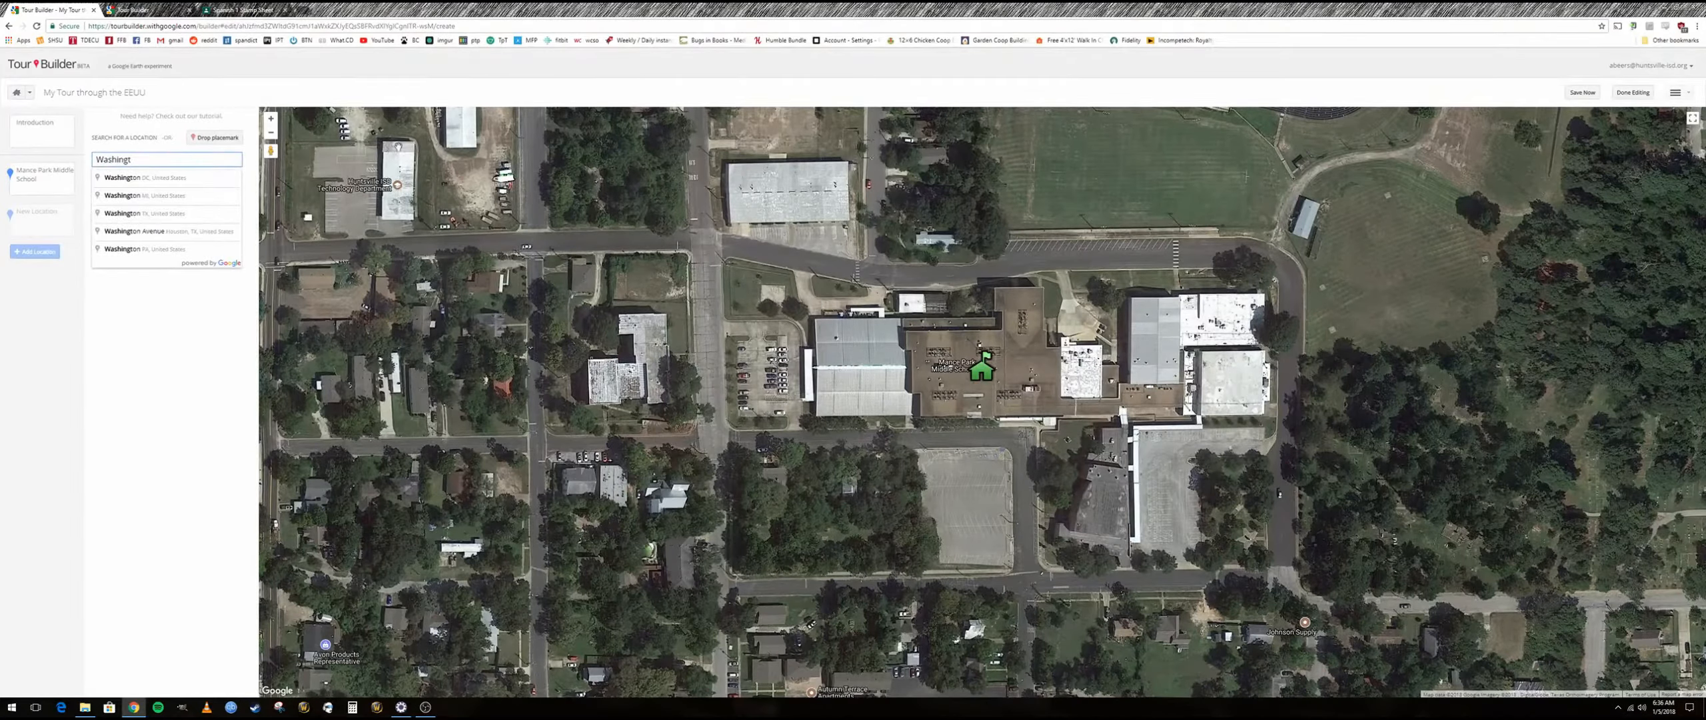
pyautogui.click(146, 178)
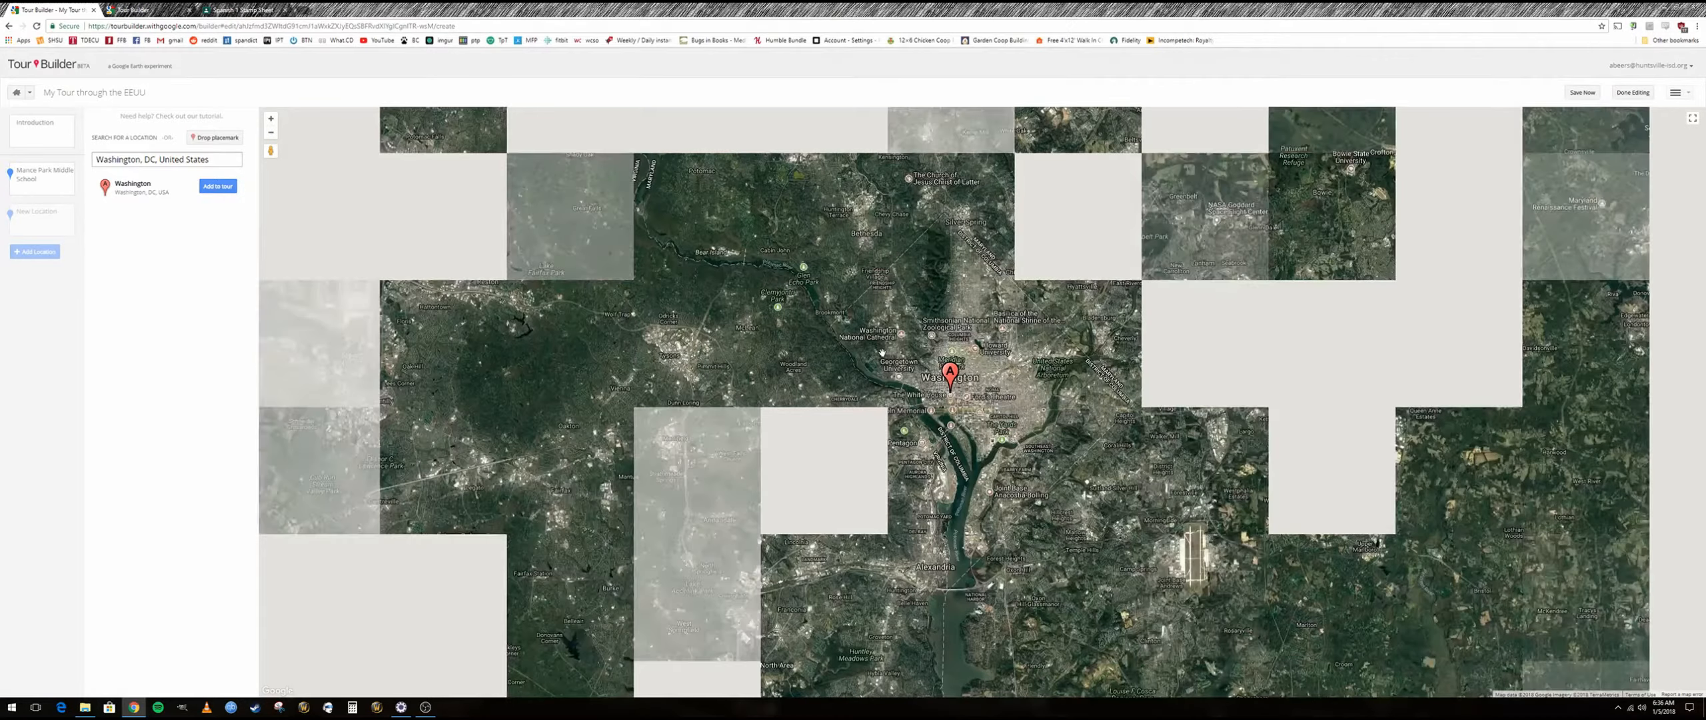
pyautogui.scroll(2, 923, 380)
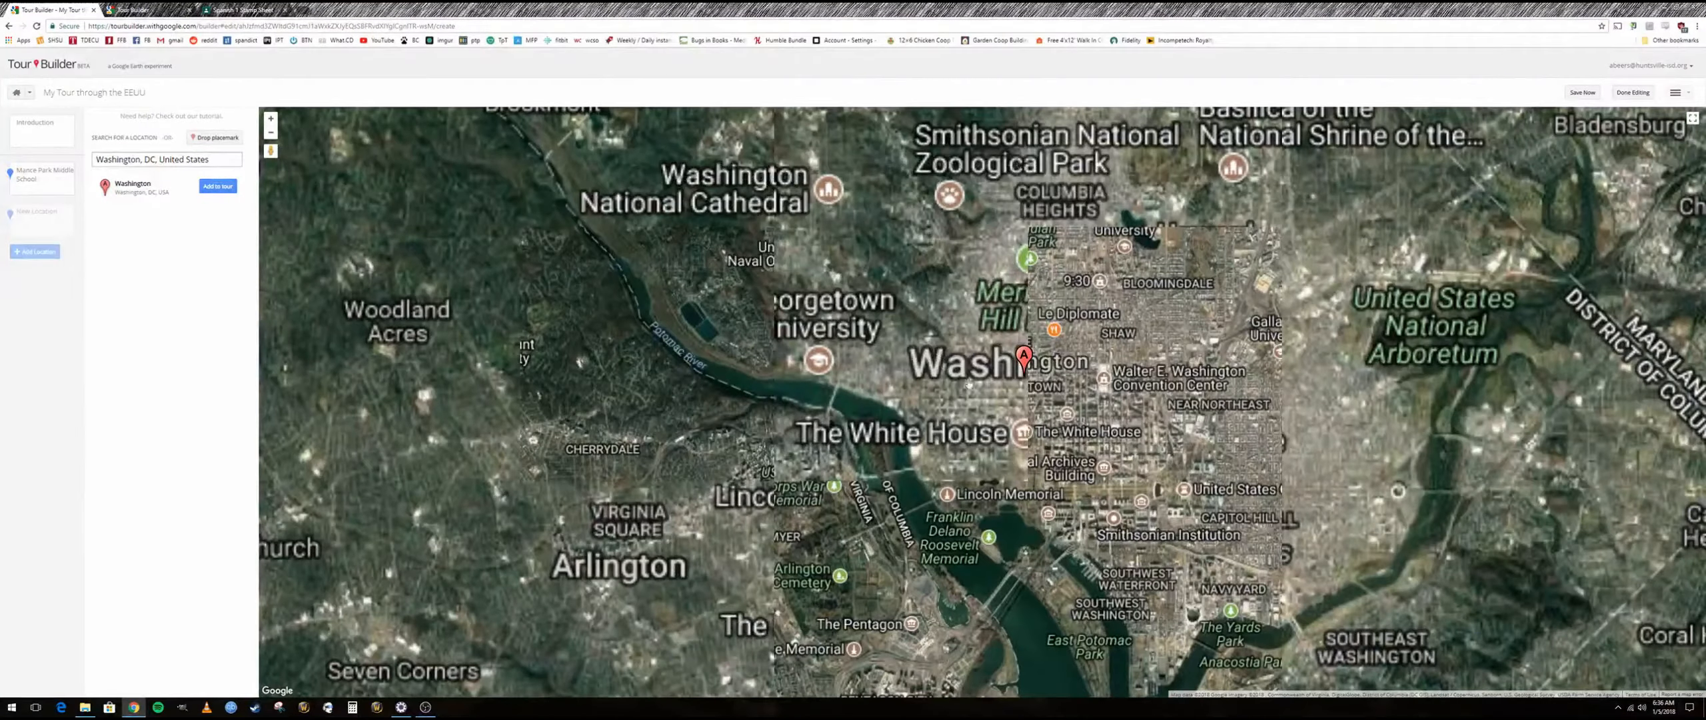
pyautogui.click(217, 188)
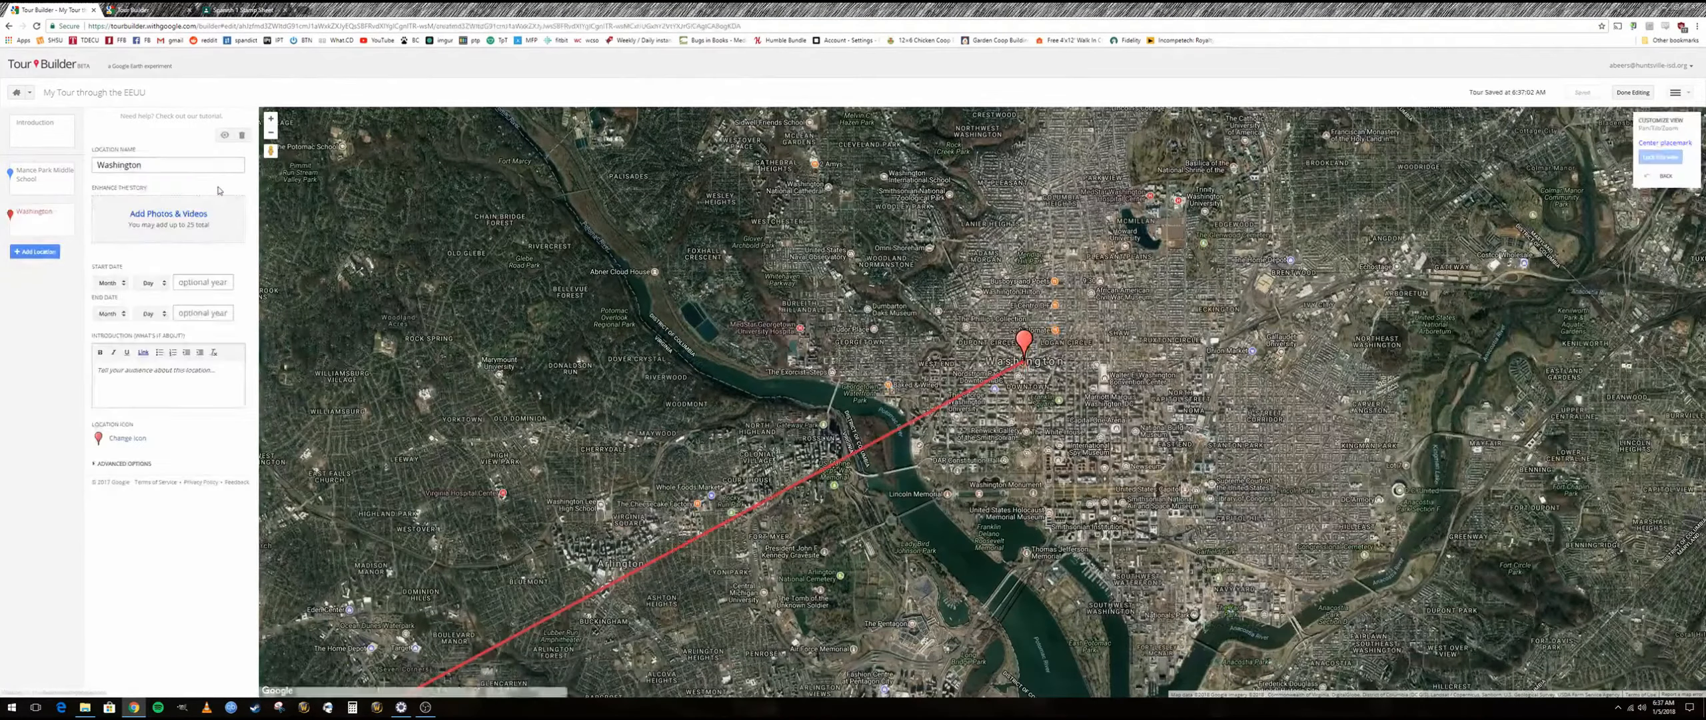
# - Search Google images for "white house" and add the first picture found to the Washington location
pyautogui.click(160, 218)
pyautogui.scroll(3, 740, 365)
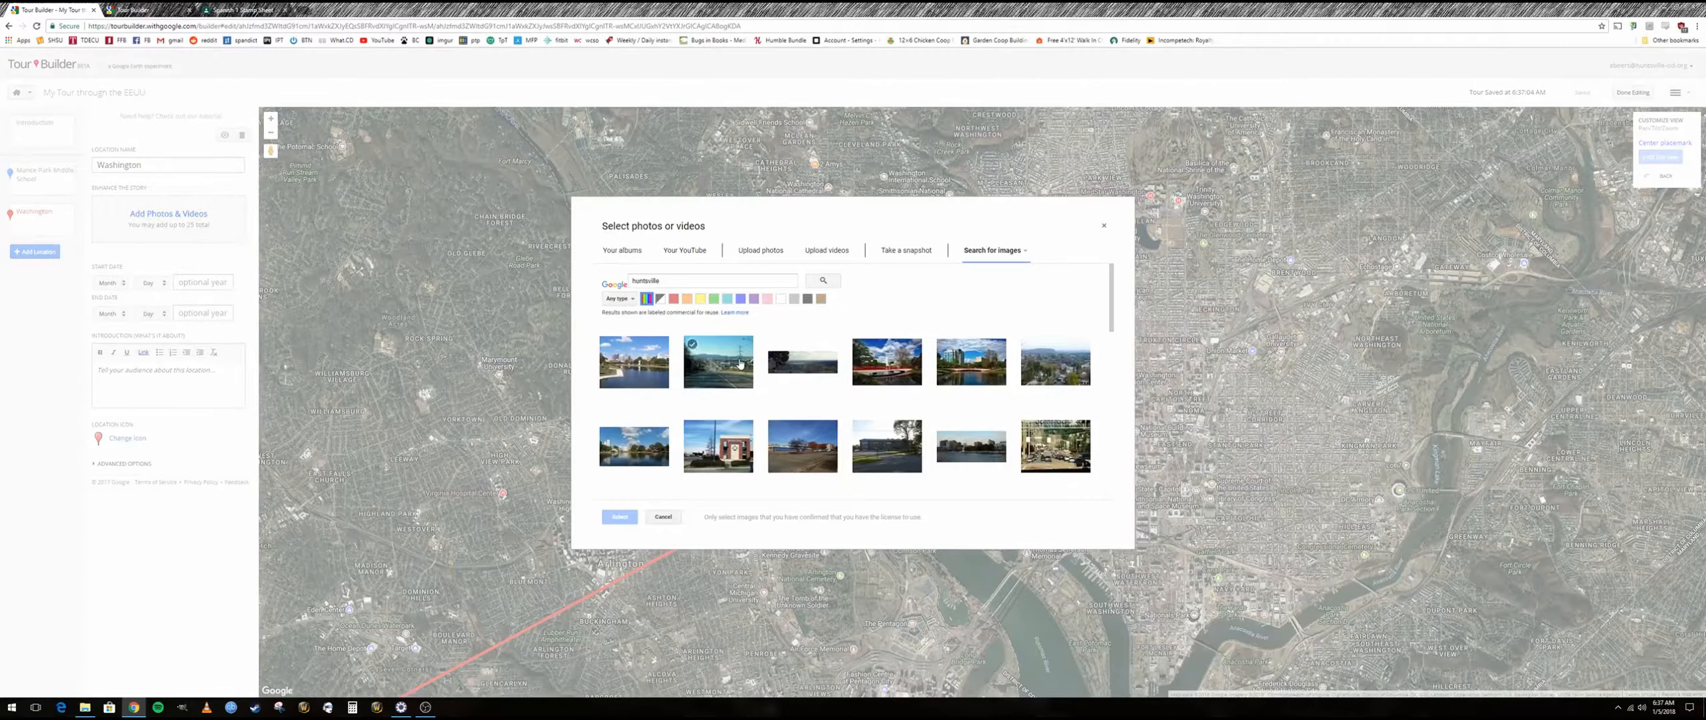
pyautogui.moveTo(680, 281); pyautogui.dragTo(626, 279)
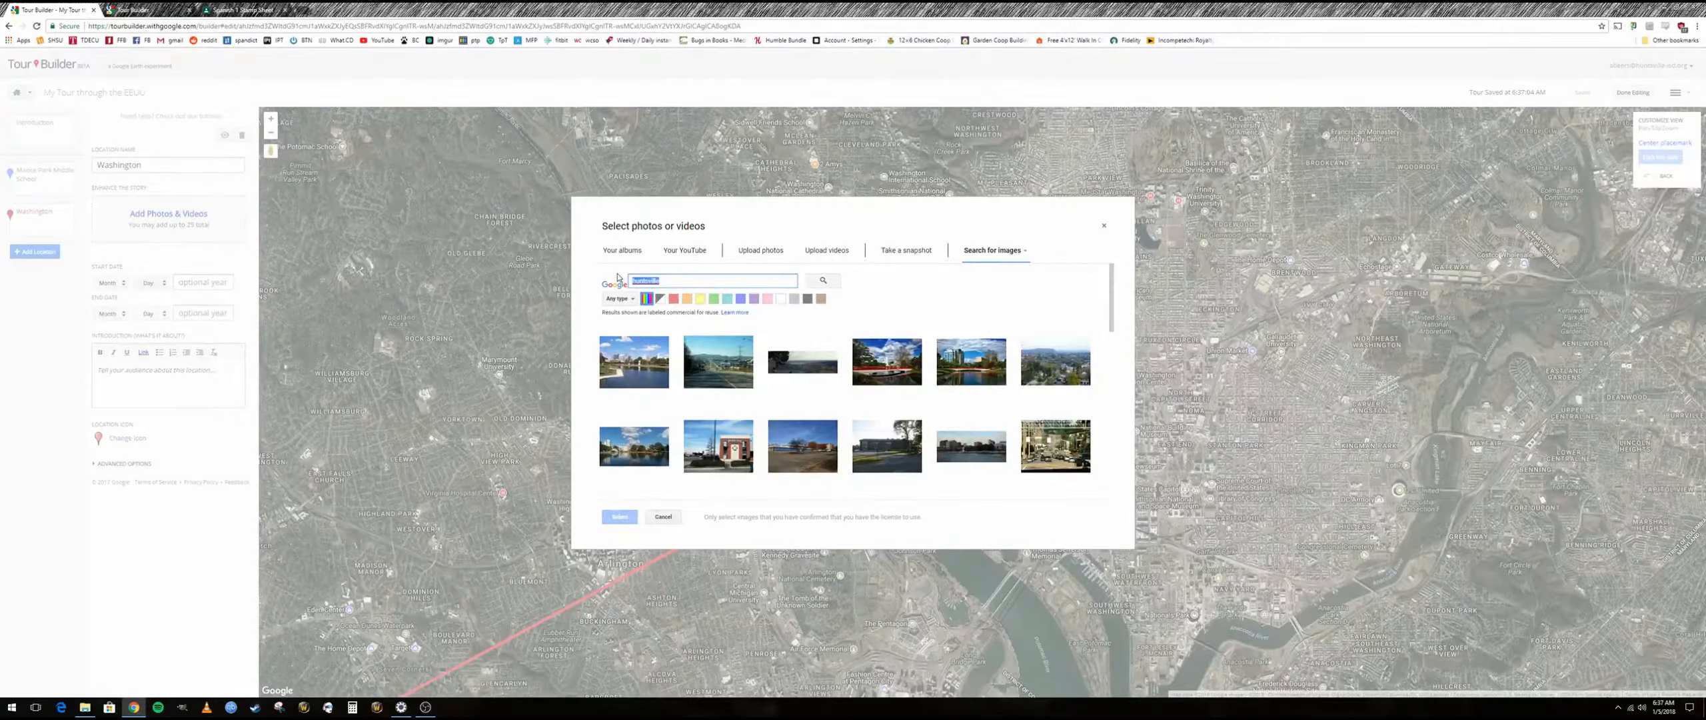
pyautogui.write('white house')
pyautogui.press('Return')
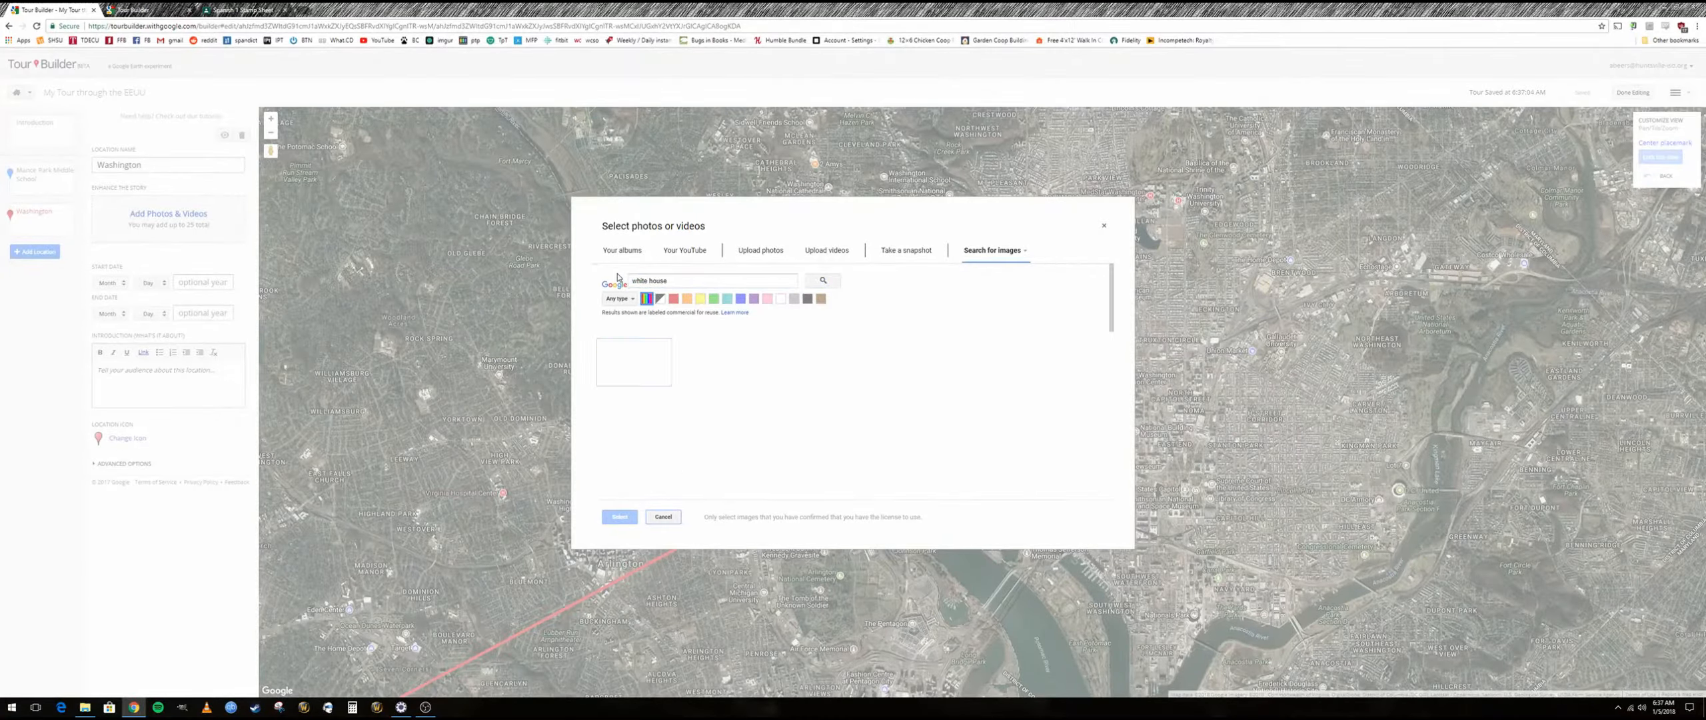
pyautogui.click(634, 362)
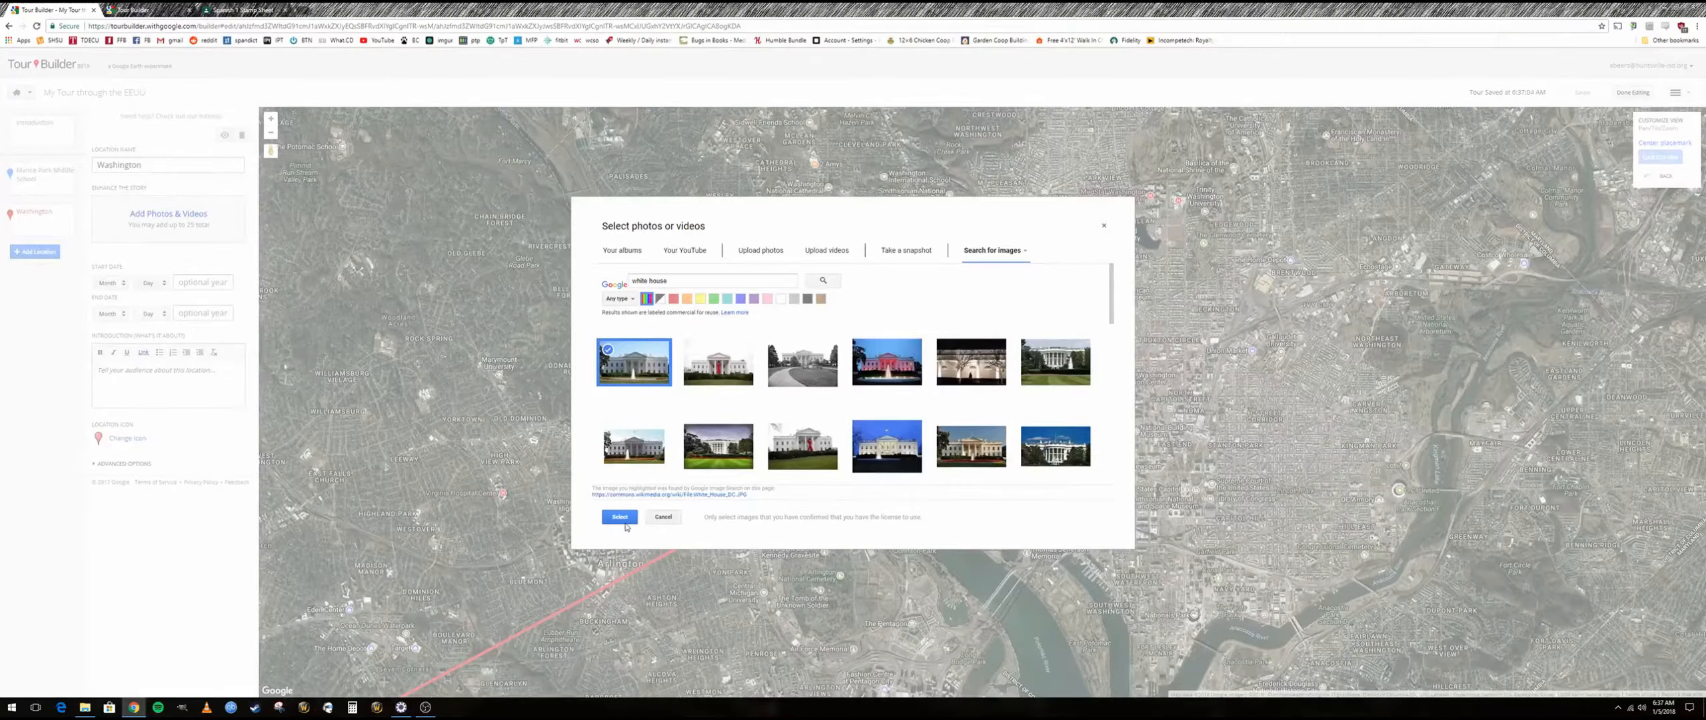
pyautogui.click(620, 517)
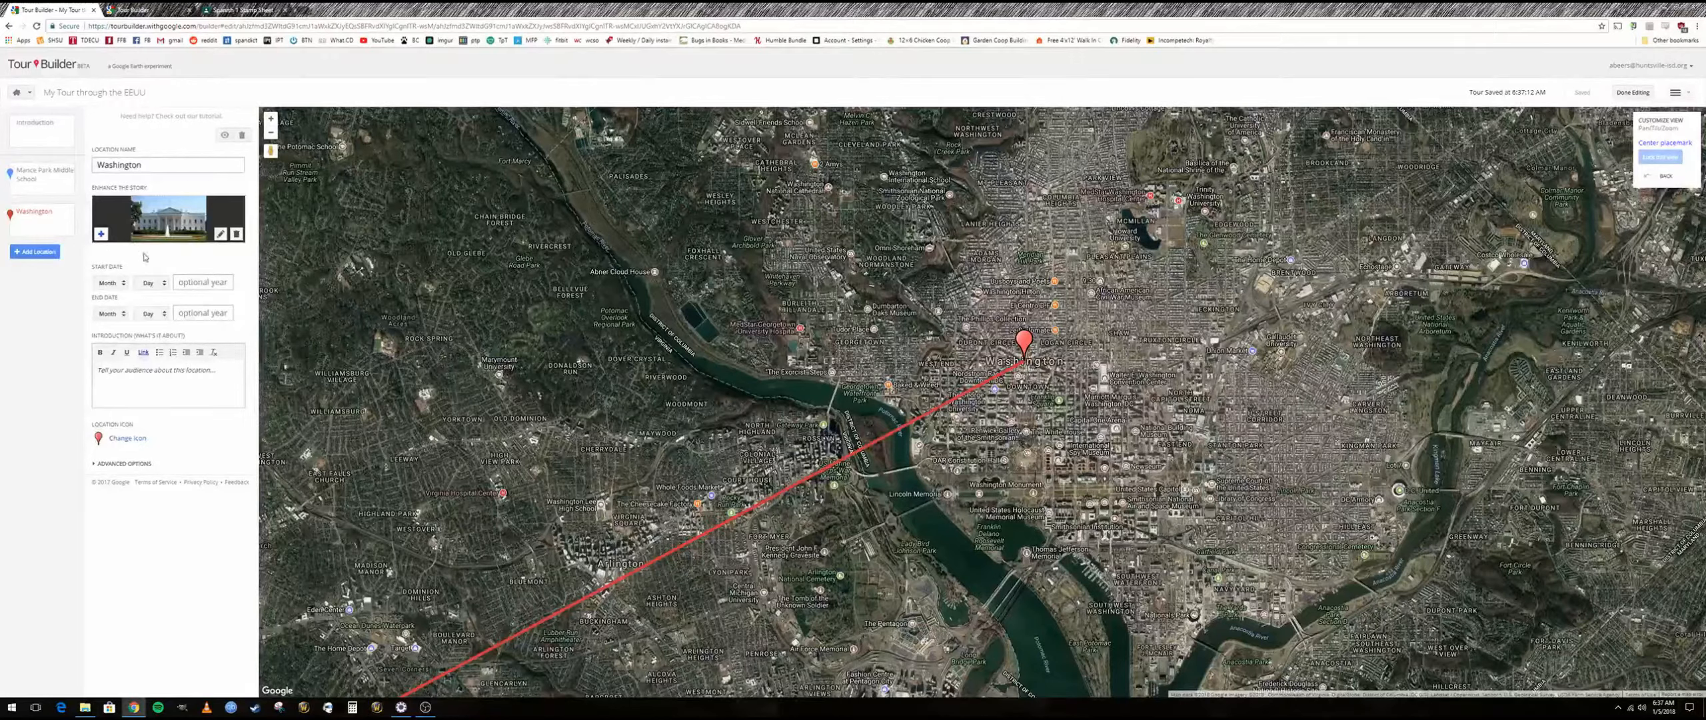
# - Write Washington's introduction: "Washington DC is the capital of the United States. The USA has a population of..."
pyautogui.click(200, 383)
pyautogui.write('Wsh')
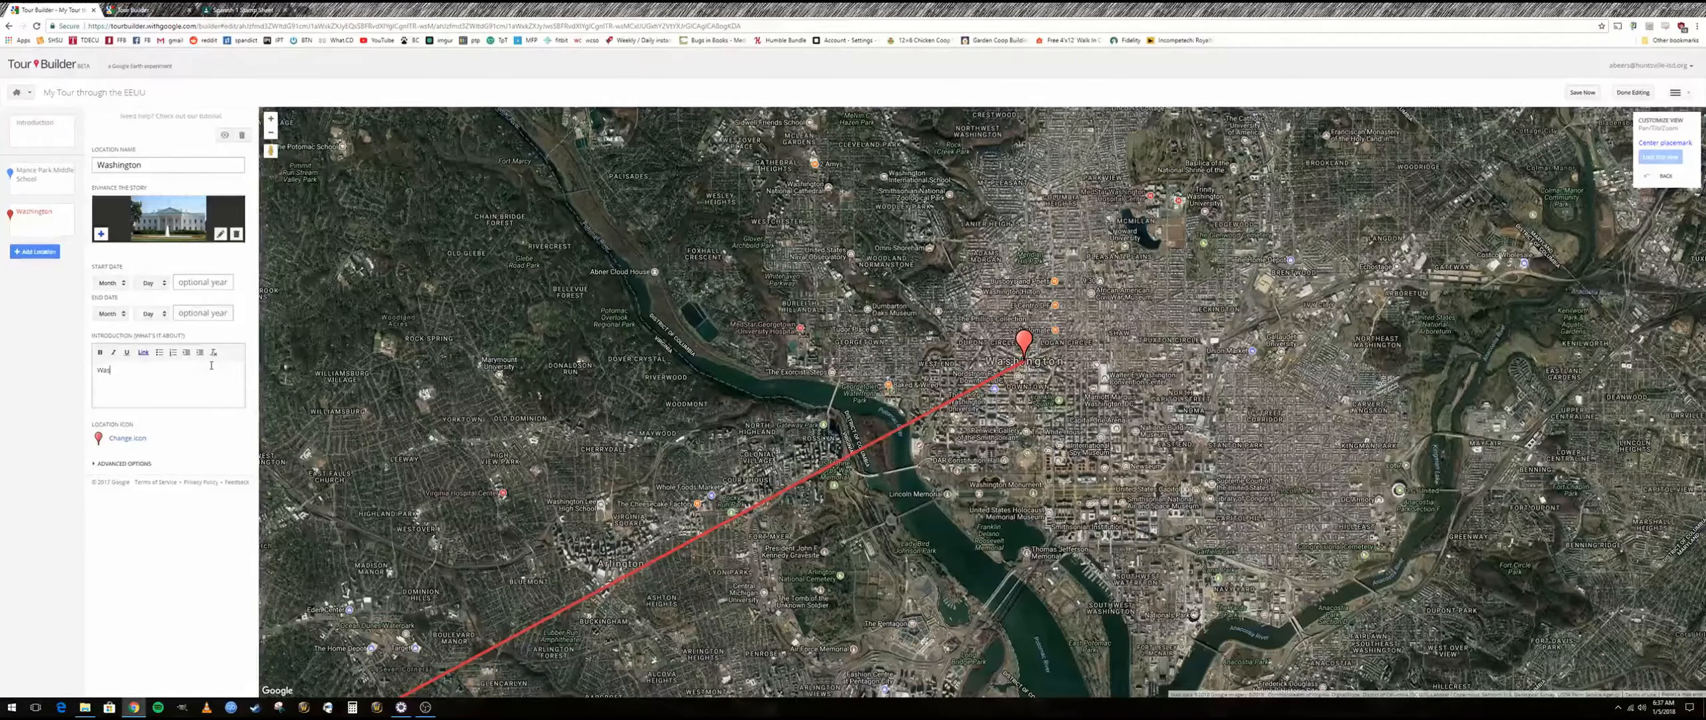
pyautogui.write('hington DC is the capital of the United States. The USA has a population of...')
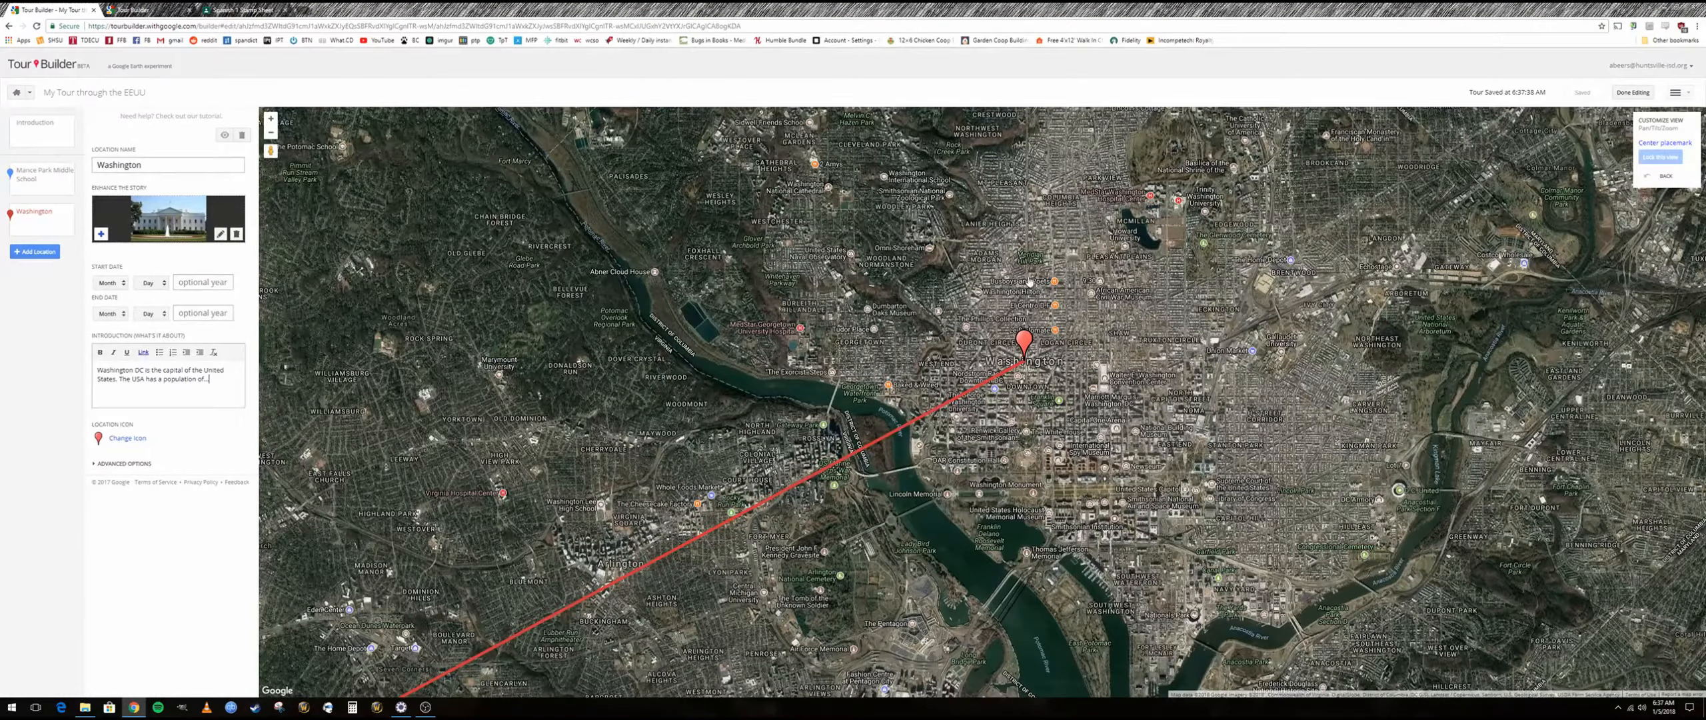
# - Finish editing and preview the tour from the introduction through Mance Park Middle School to Washington
pyautogui.click(1619, 96)
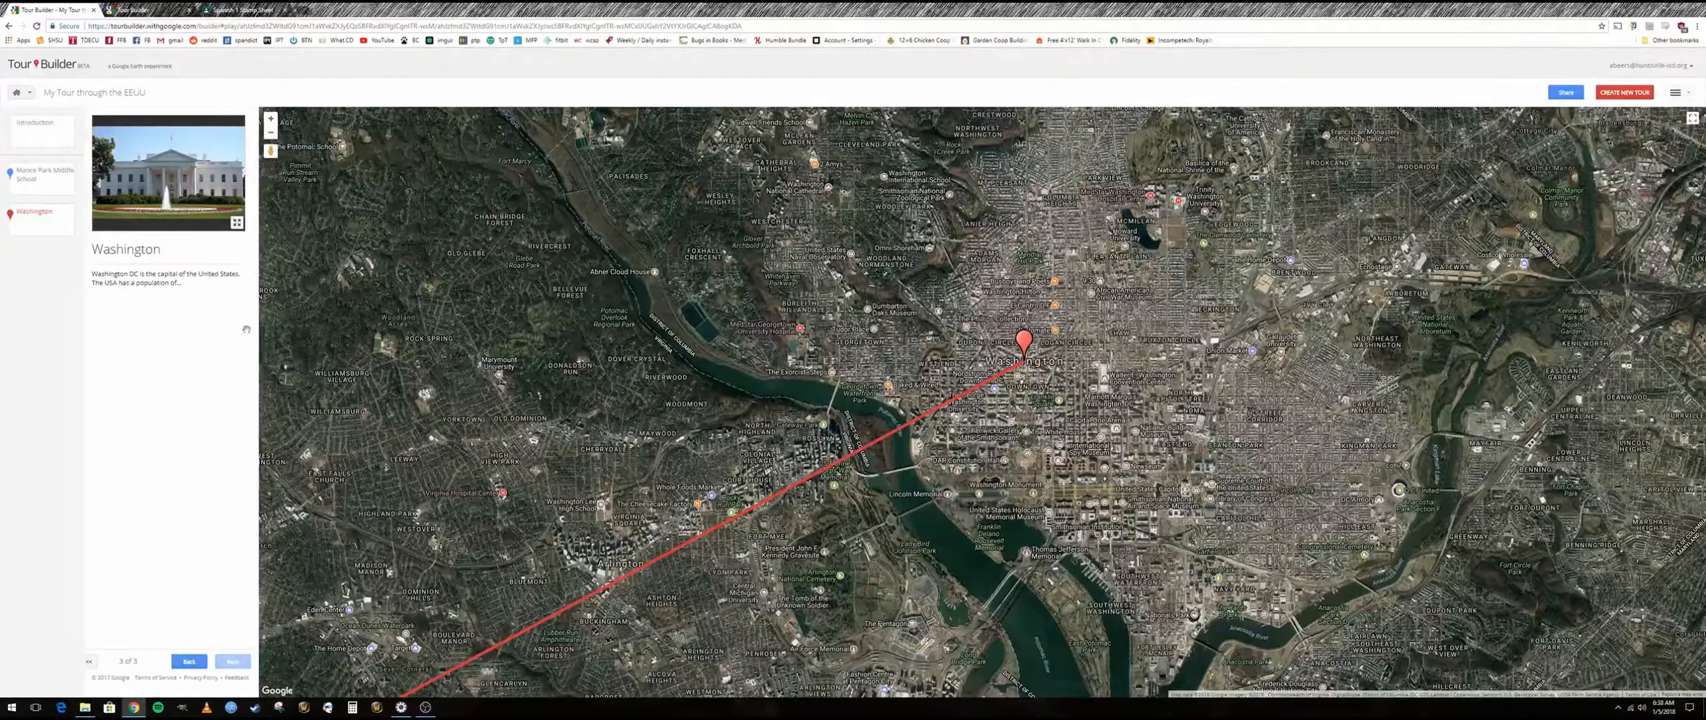
pyautogui.click(51, 138)
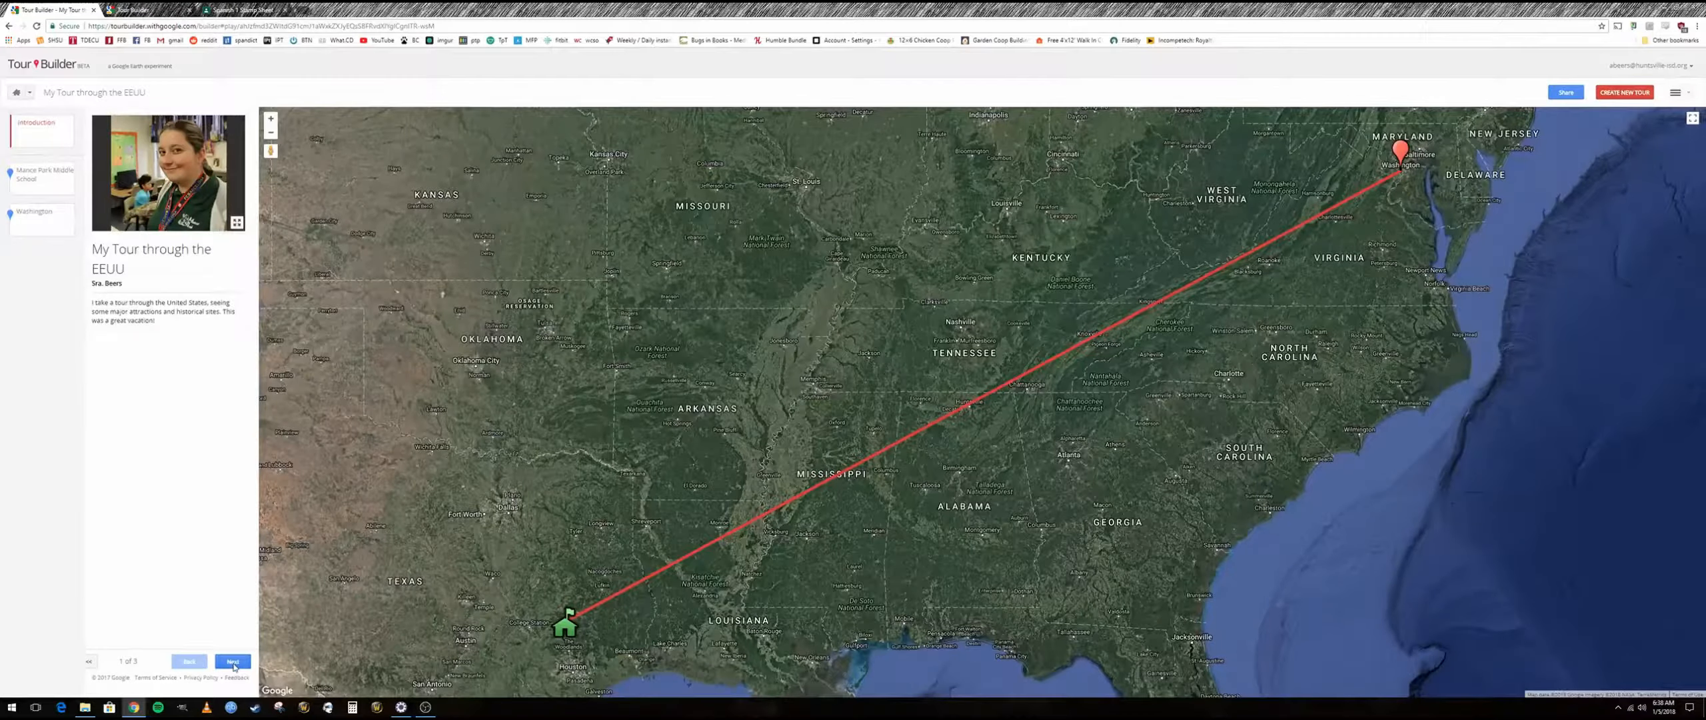
pyautogui.click(232, 662)
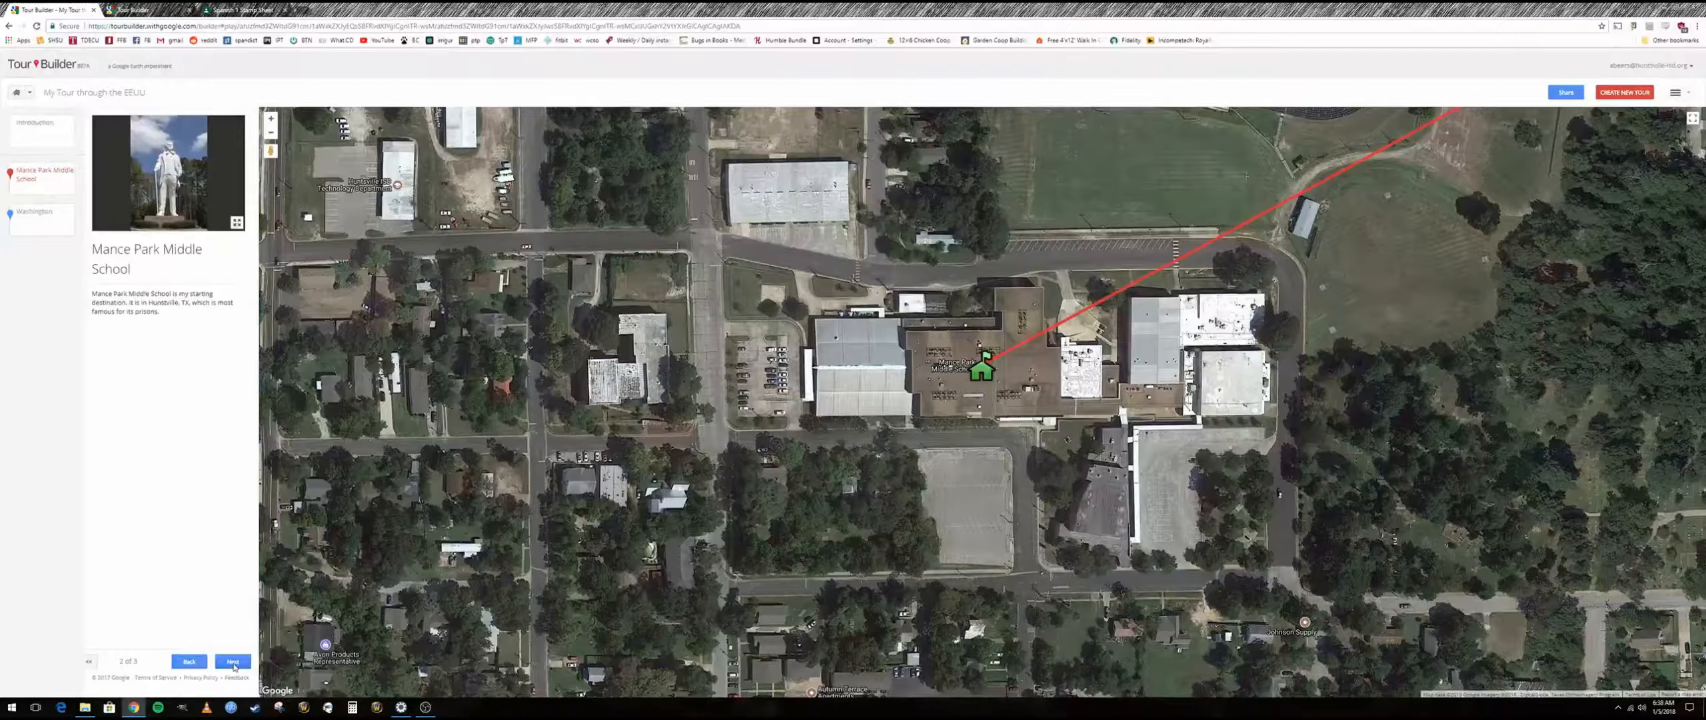
pyautogui.click(234, 665)
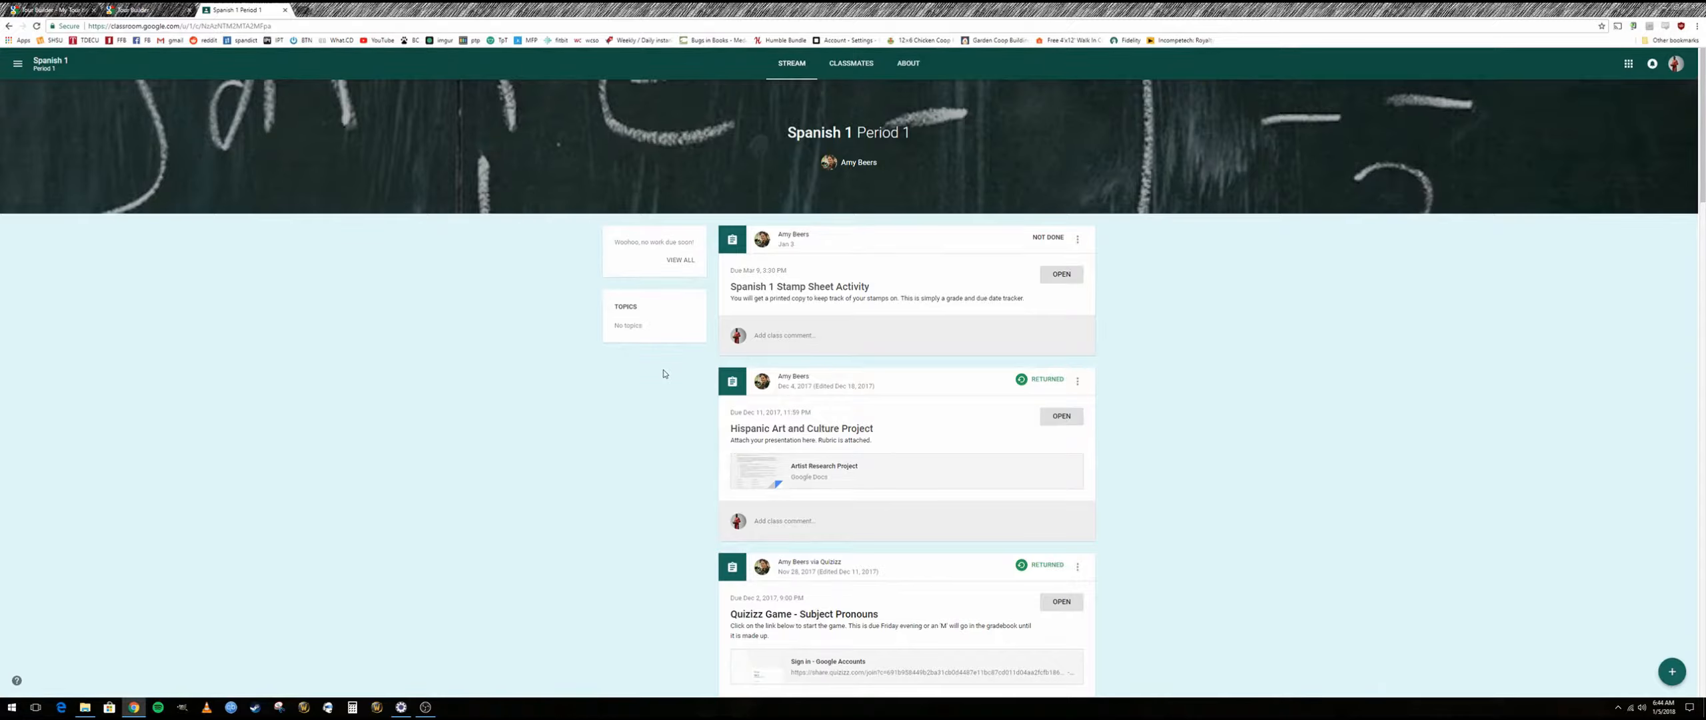
# - Open the Spanish 1 Stamp Sheet Activity in Google Classroom, and copy the tour's share link from its sharing settings in Tour Builder
pyautogui.click(1055, 286)
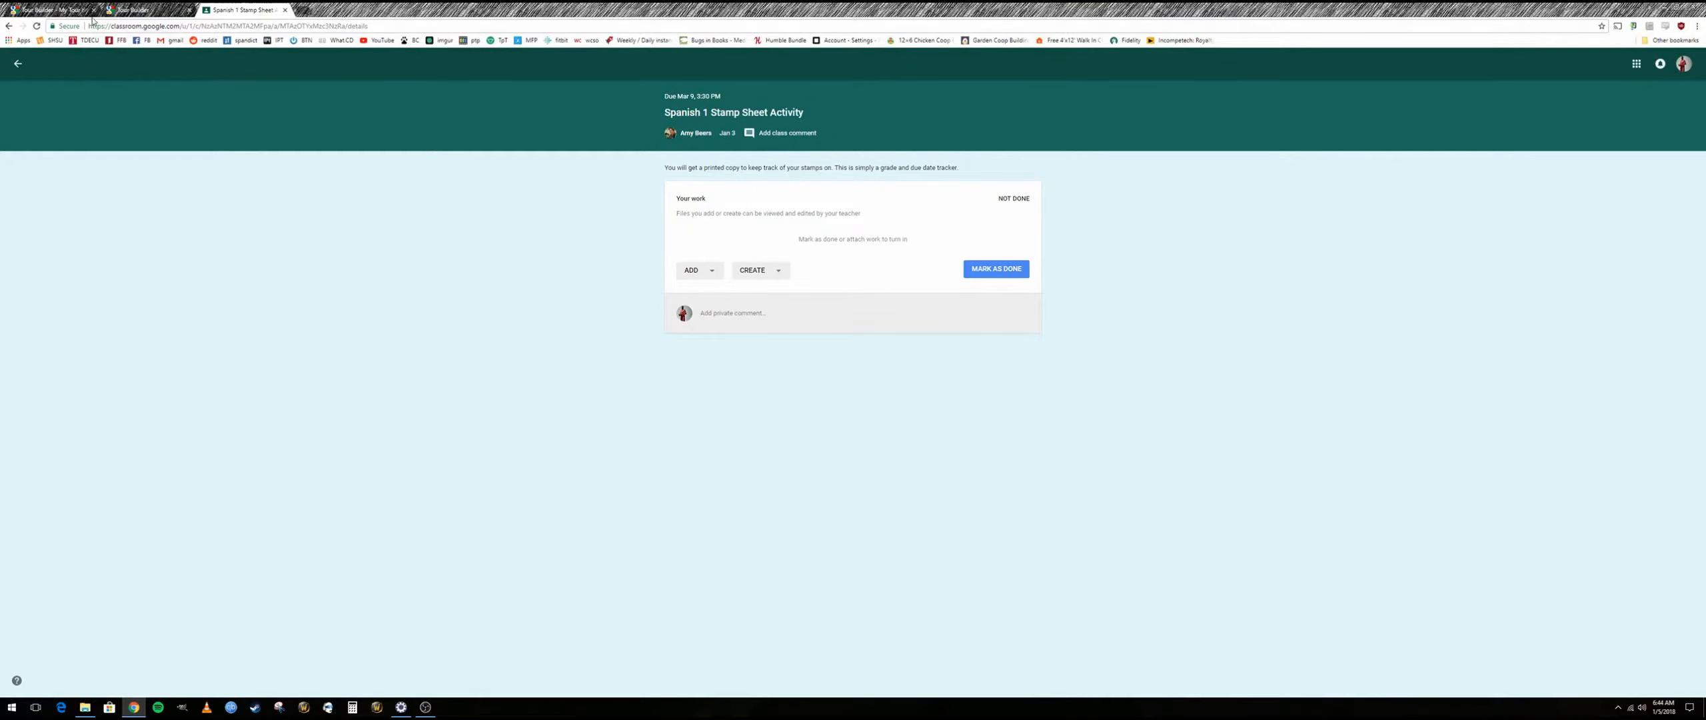
pyautogui.click(69, 15)
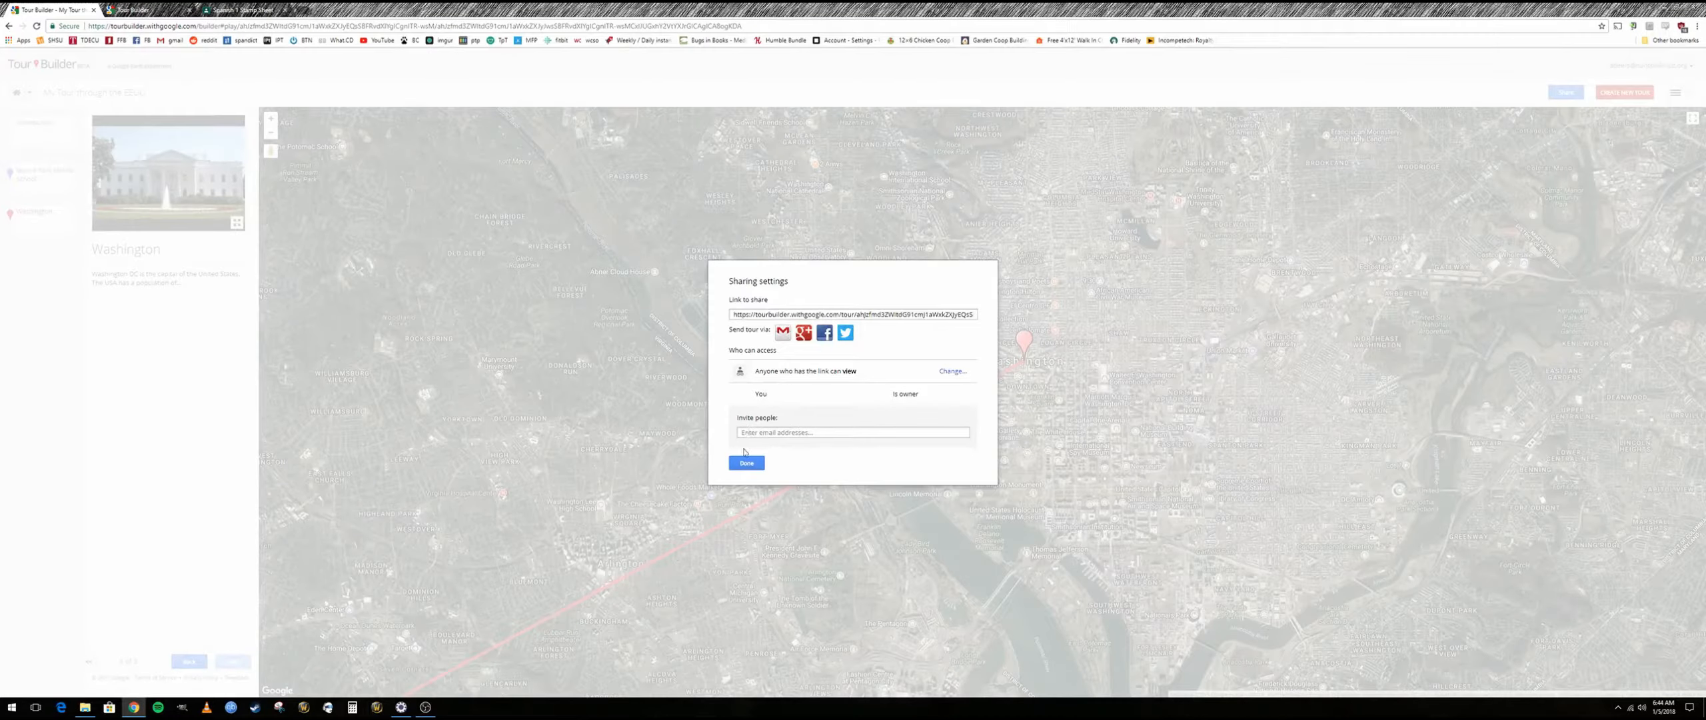
pyautogui.click(746, 462)
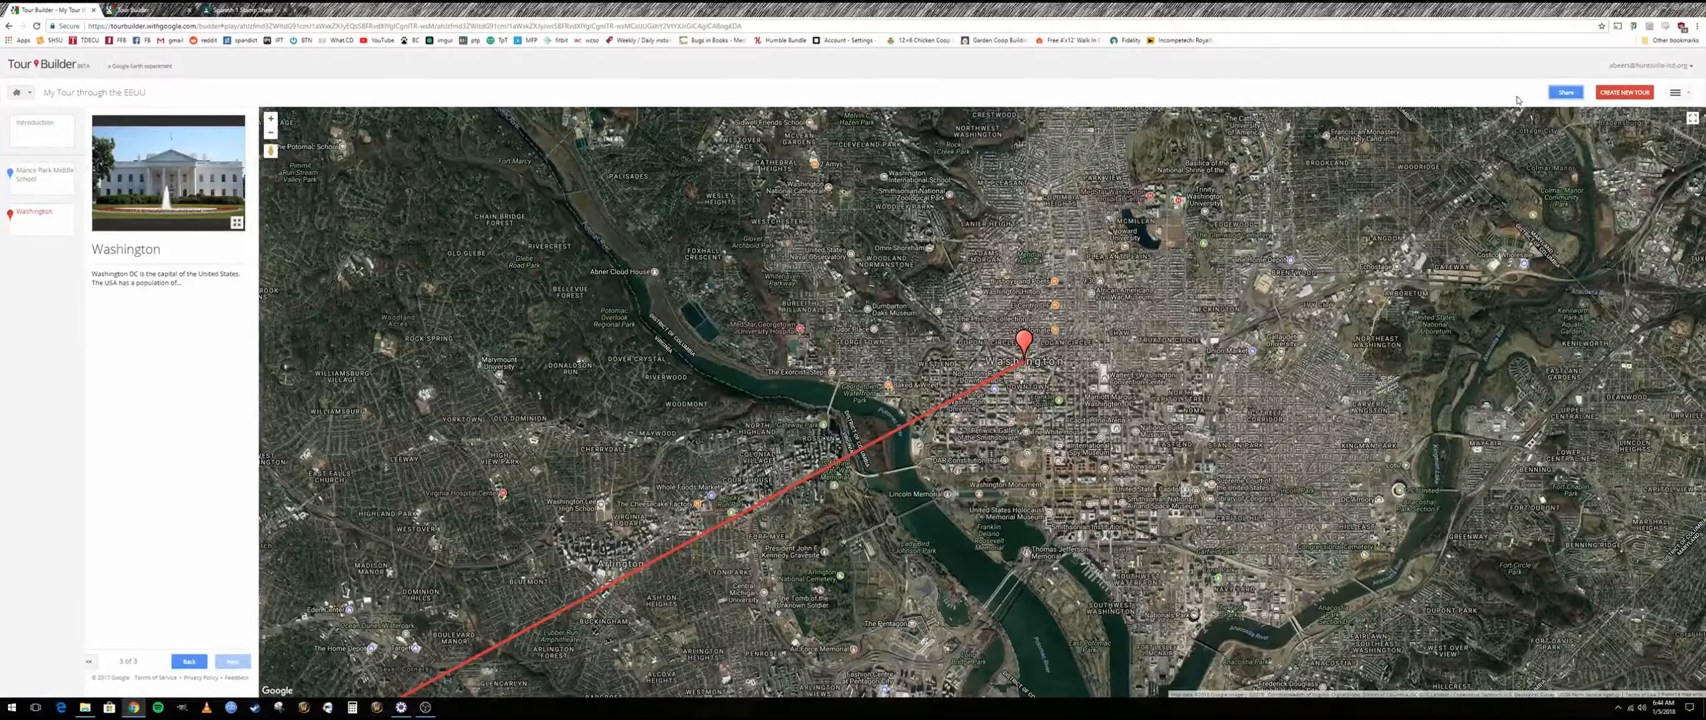
pyautogui.click(1564, 92)
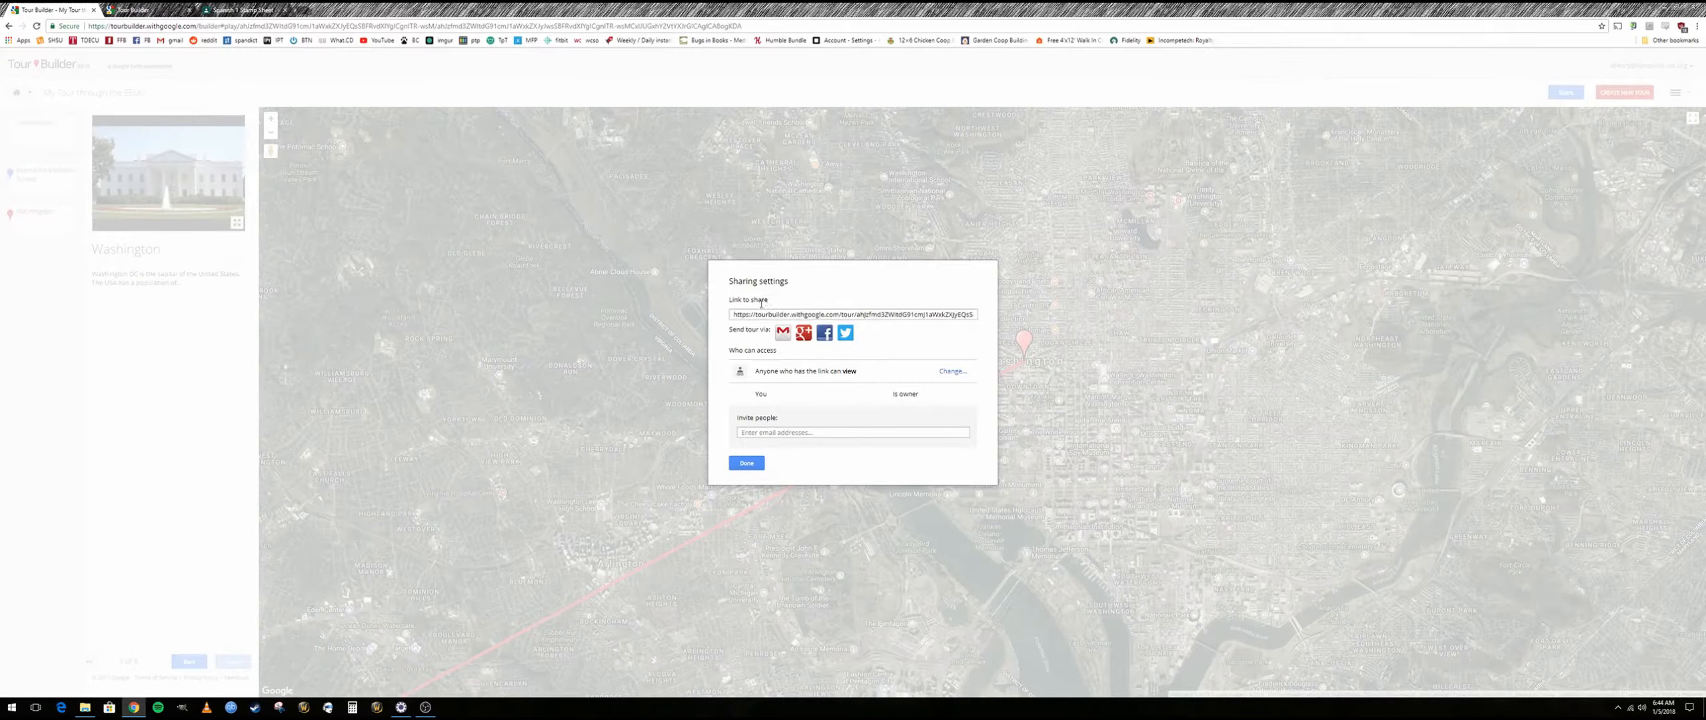
pyautogui.click(740, 312)
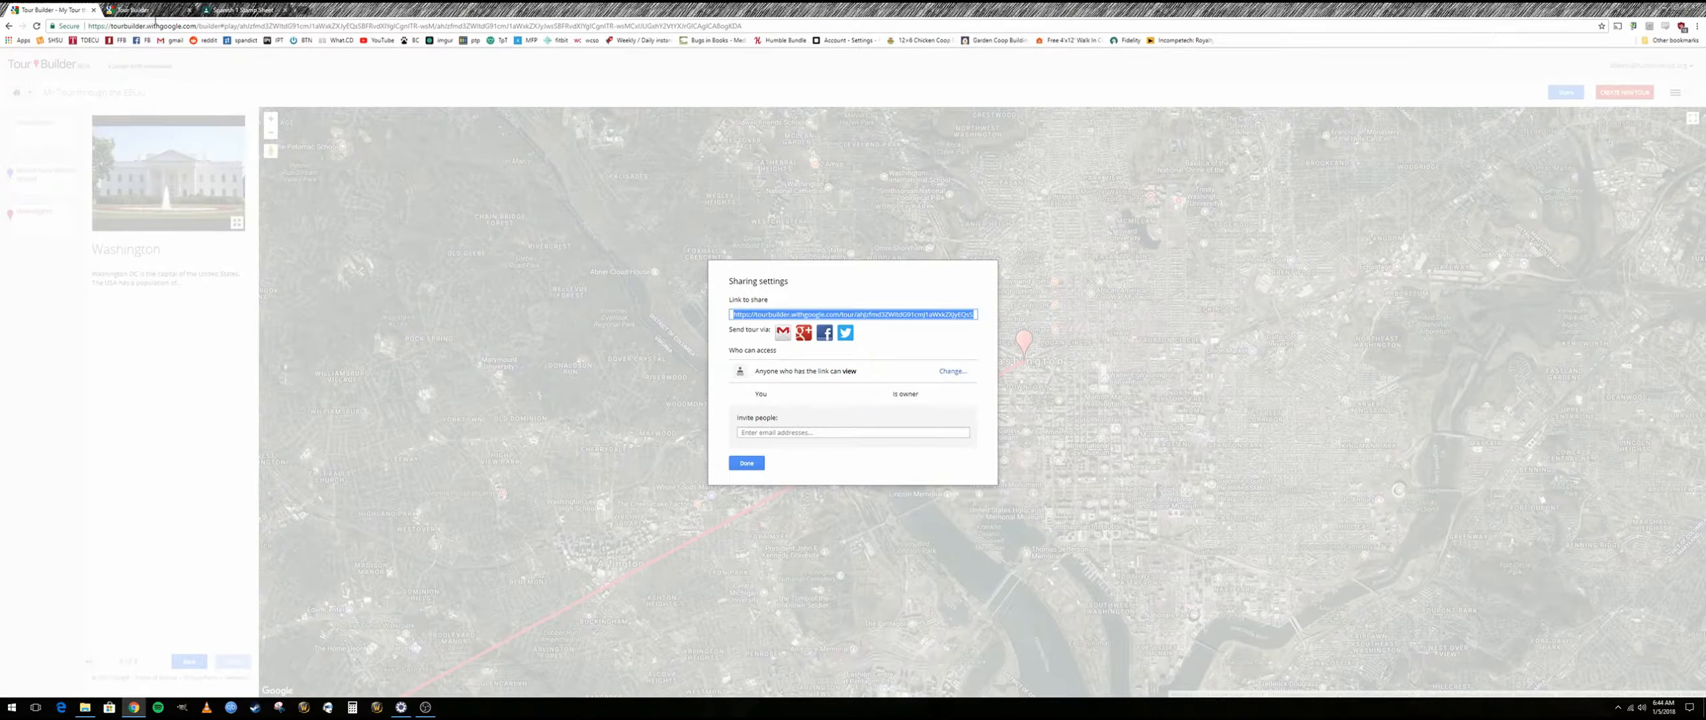
# - Switch to Google Classroom and attach the copied tour link to the Spanish 1 Stamp Sheet Activity
pyautogui.click(233, 13)
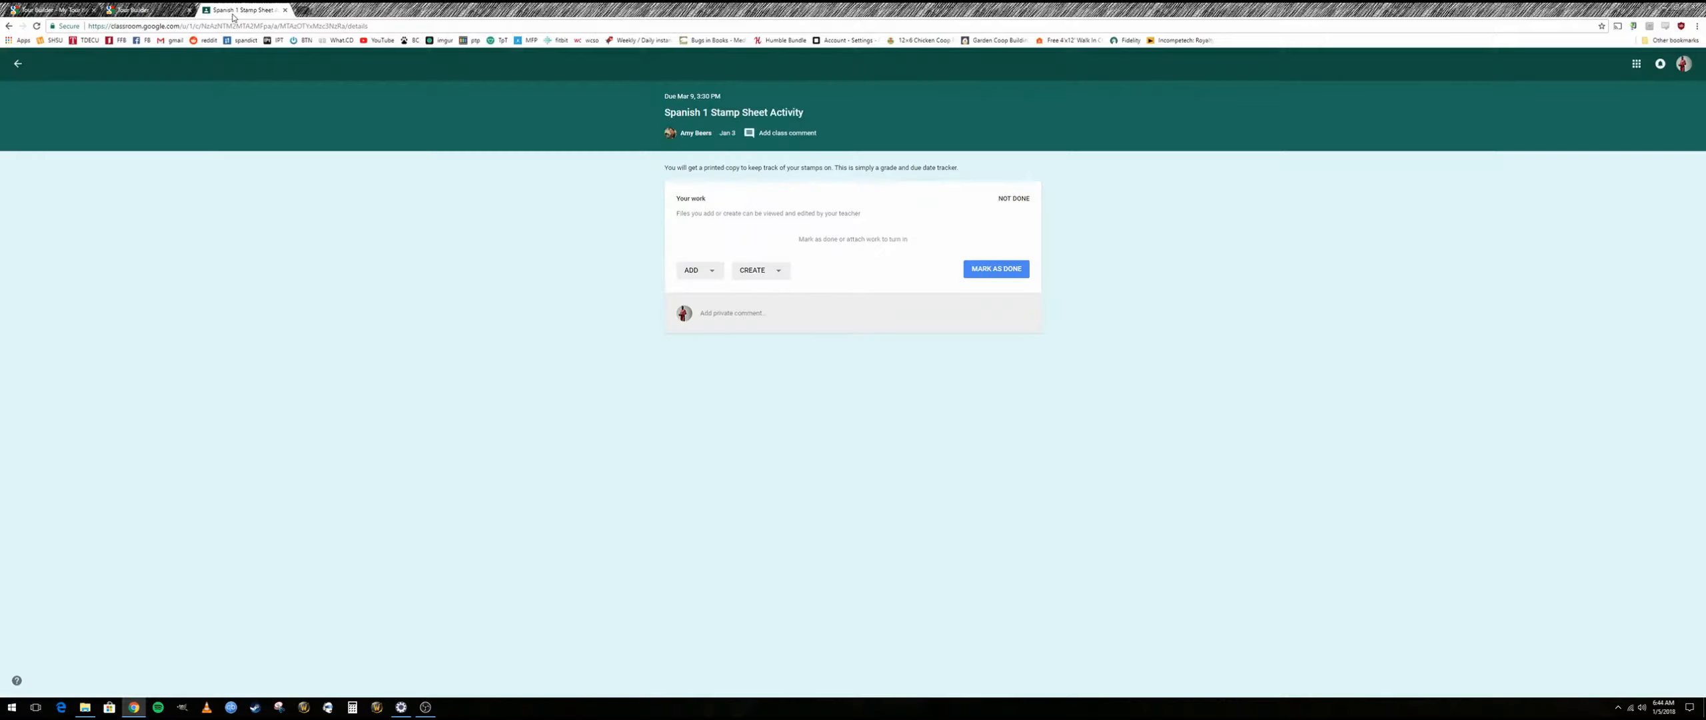
pyautogui.click(701, 271)
pyautogui.click(722, 314)
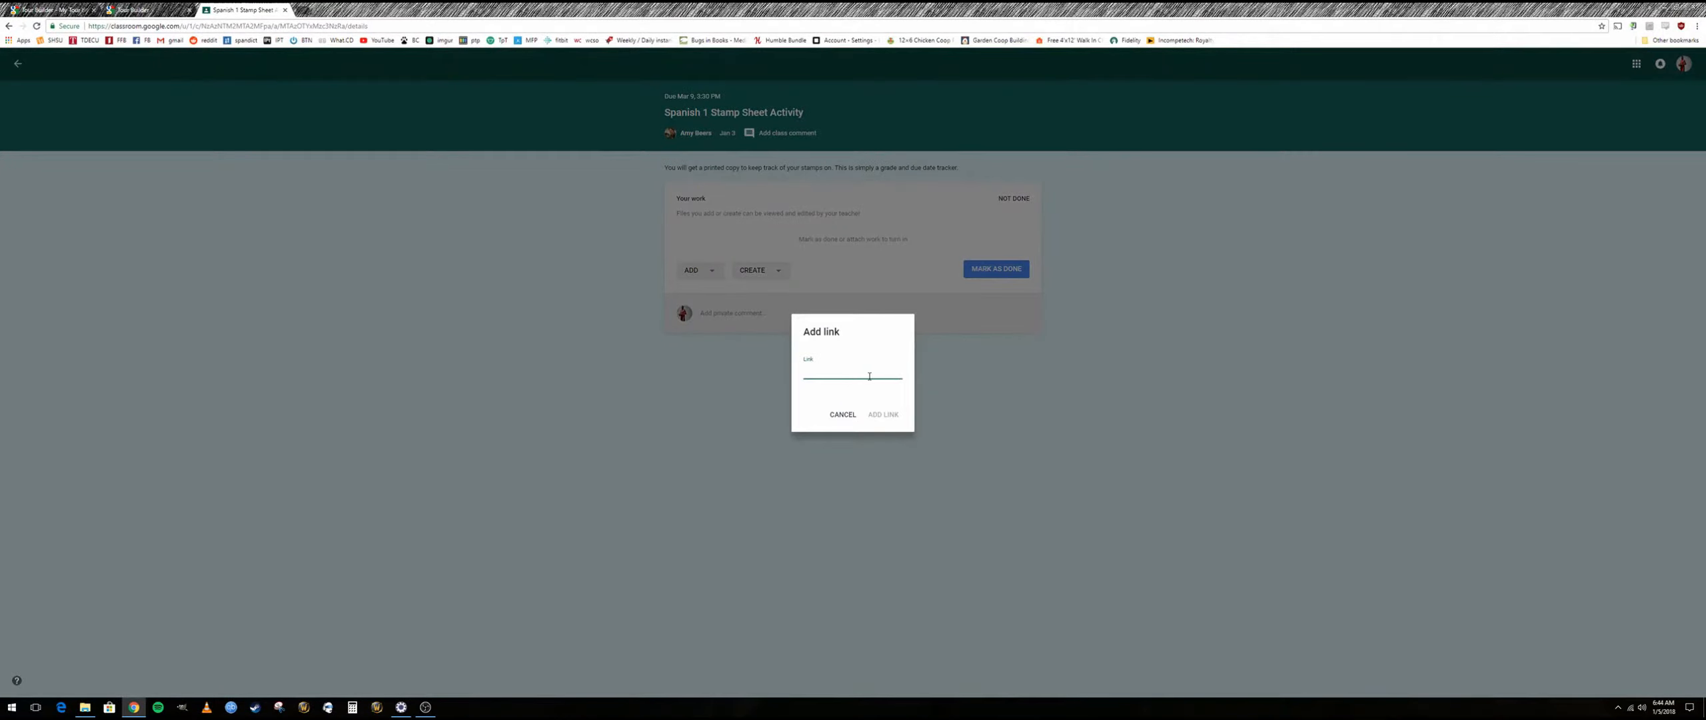
pyautogui.rightClick(840, 372)
pyautogui.click(869, 431)
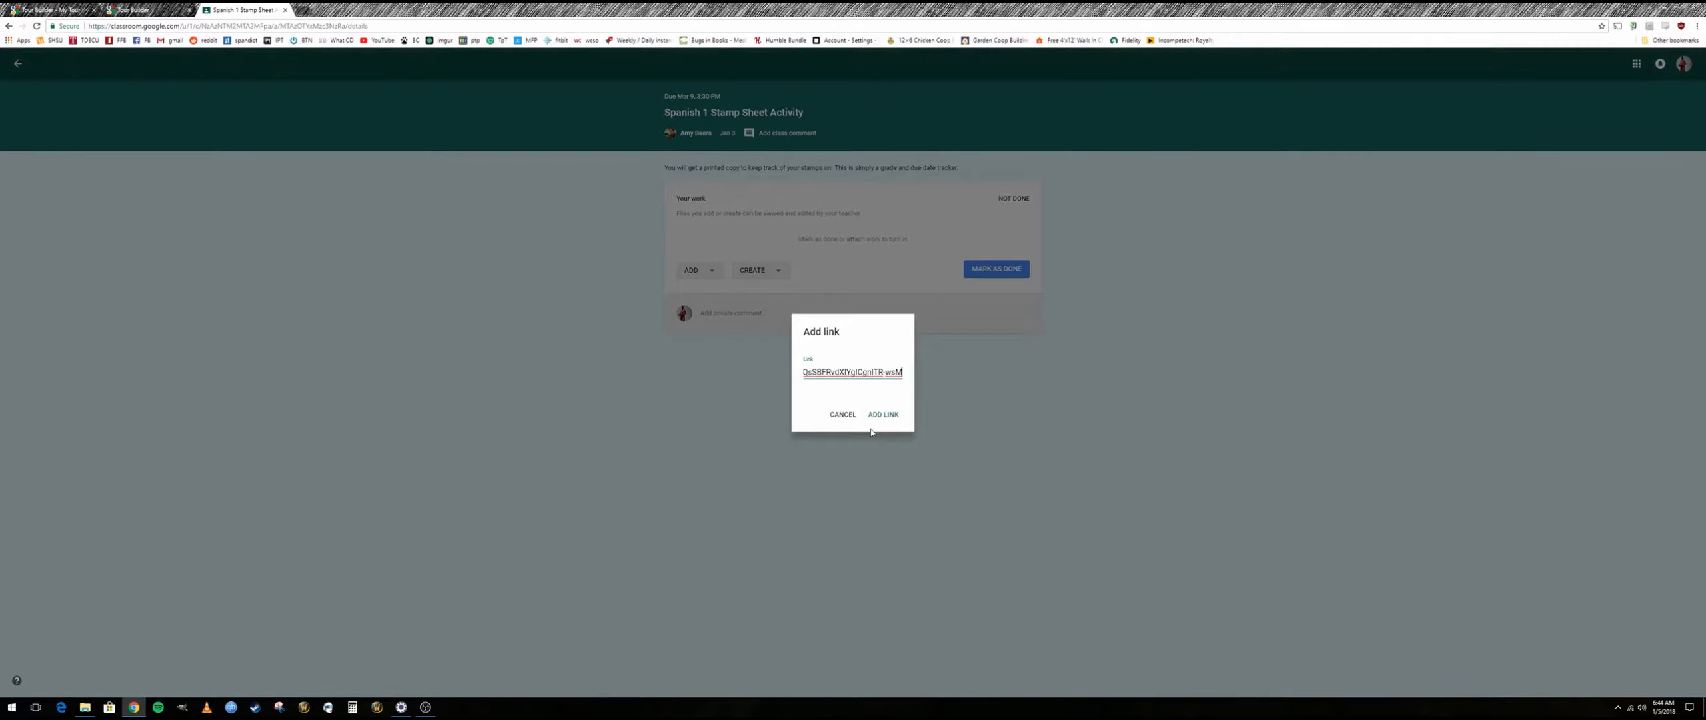
pyautogui.click(876, 416)
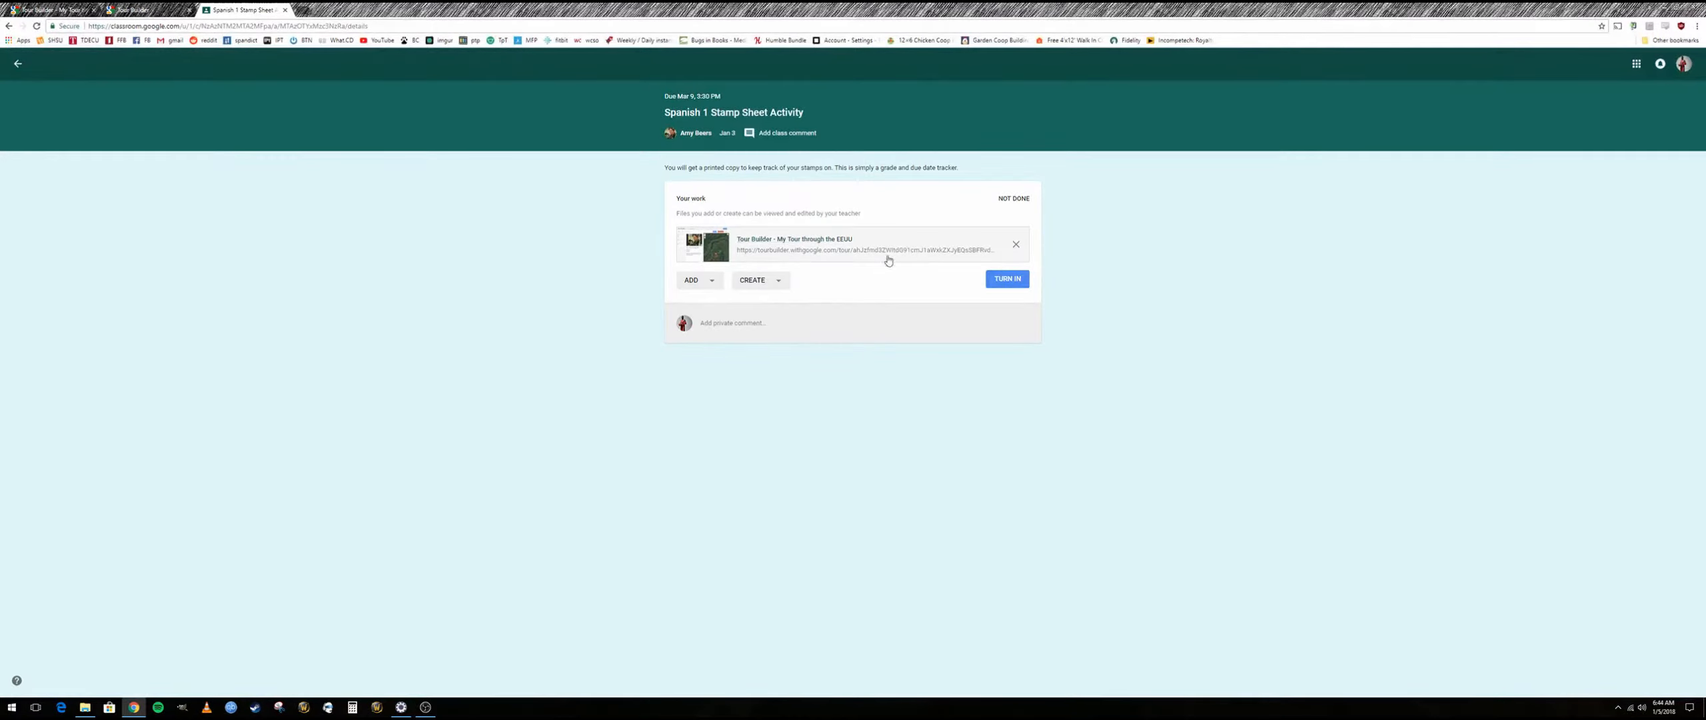
pyautogui.click(1006, 285)
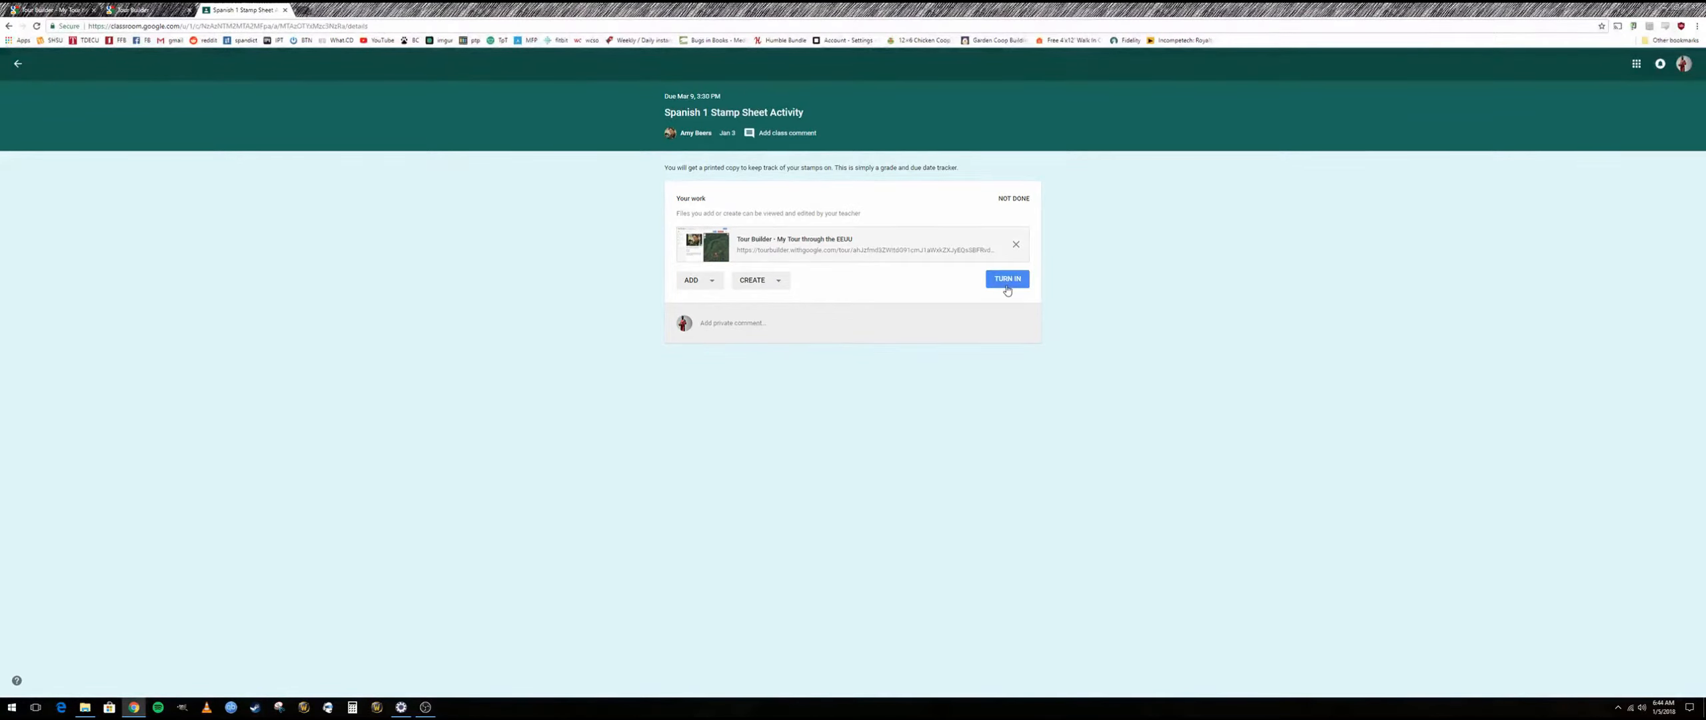